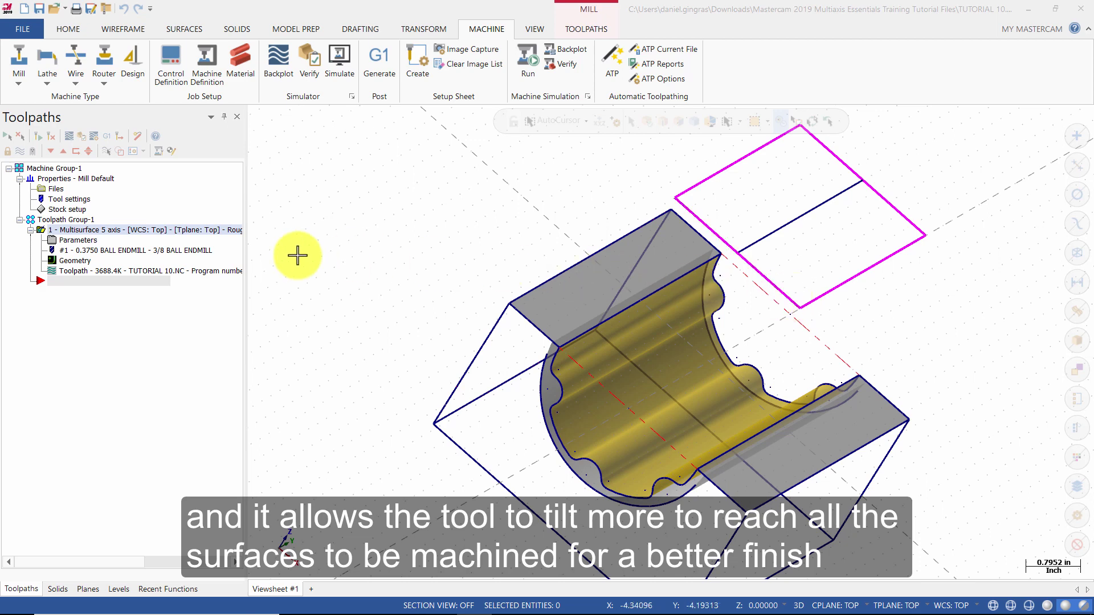
# Step: Duplicate operation 1 as operation 2 by copying and pasting it
pyautogui.rightClick(108, 233)
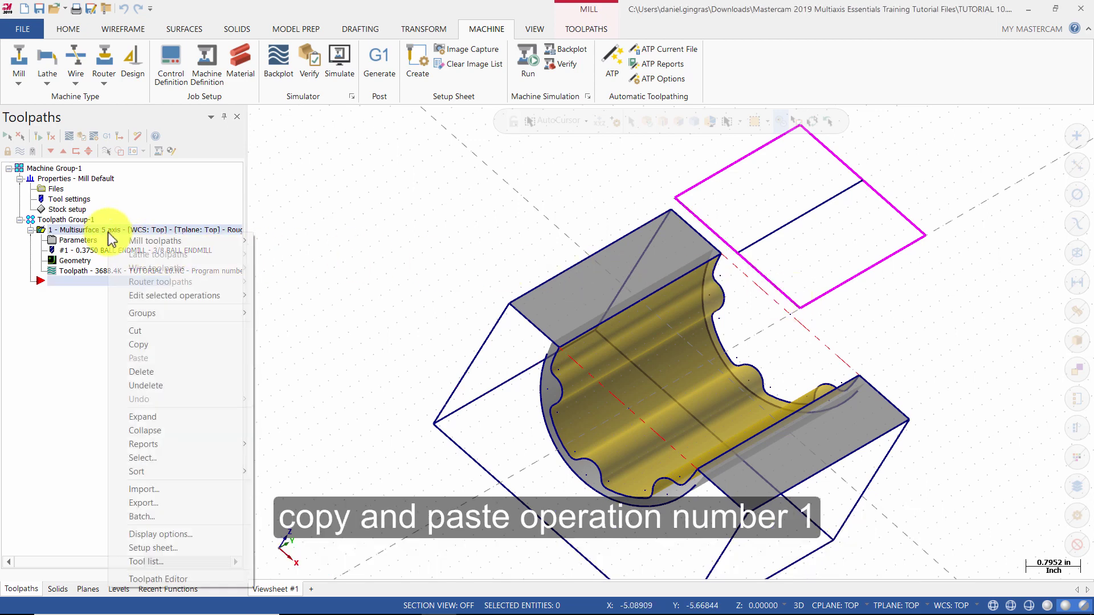
pyautogui.click(155, 345)
pyautogui.rightClick(110, 330)
pyautogui.click(158, 385)
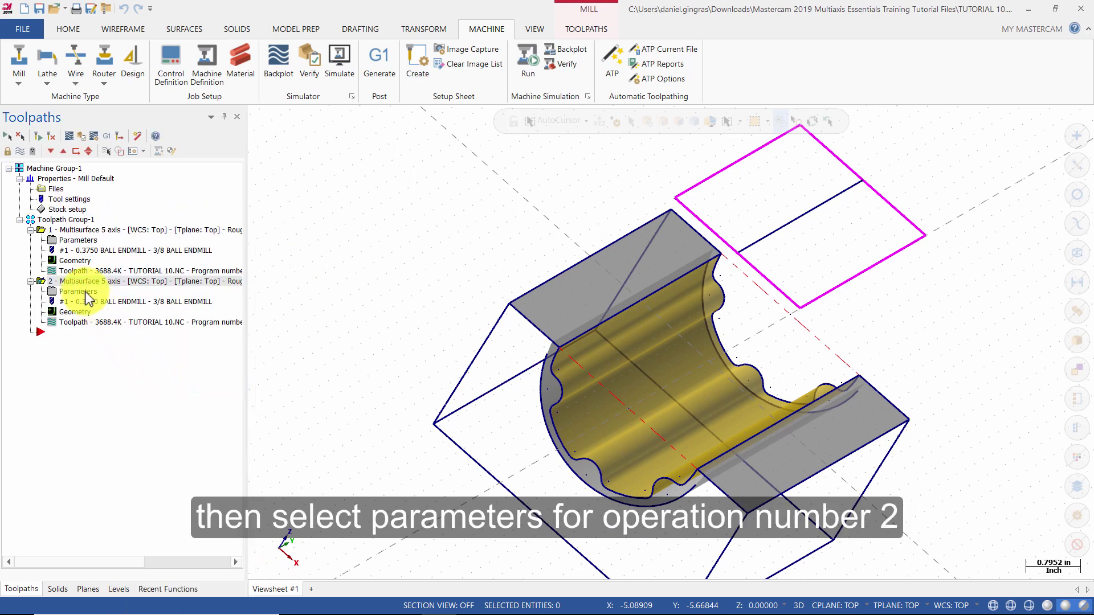
# Step: Filter the tool library to 1/8 diameter ball endmills and pick the 1/8 BALL ENDMILL for operation 2
pyautogui.click(80, 292)
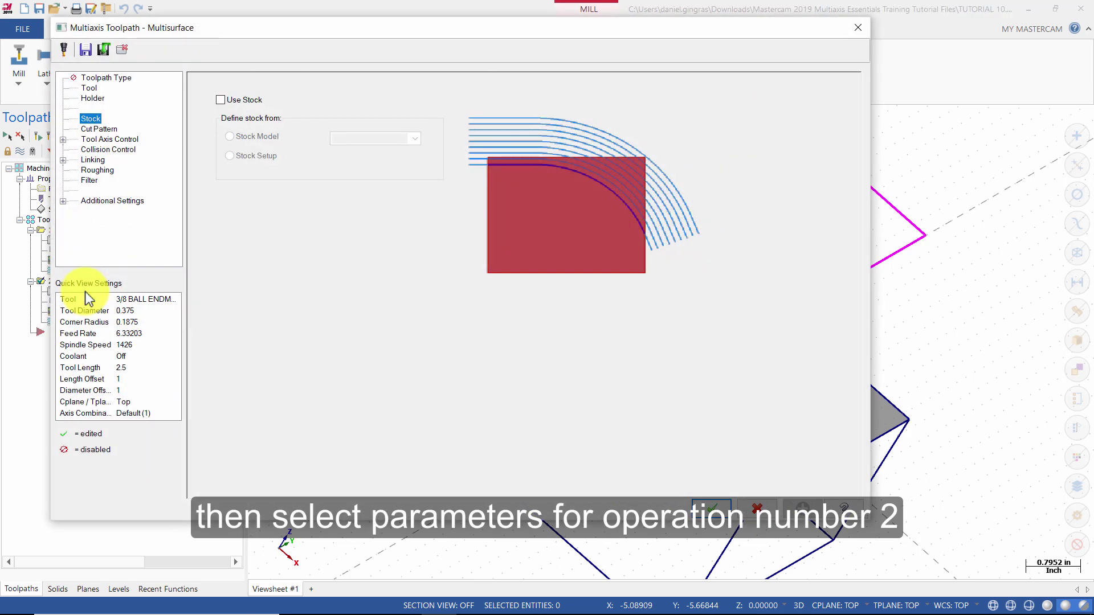
pyautogui.click(93, 89)
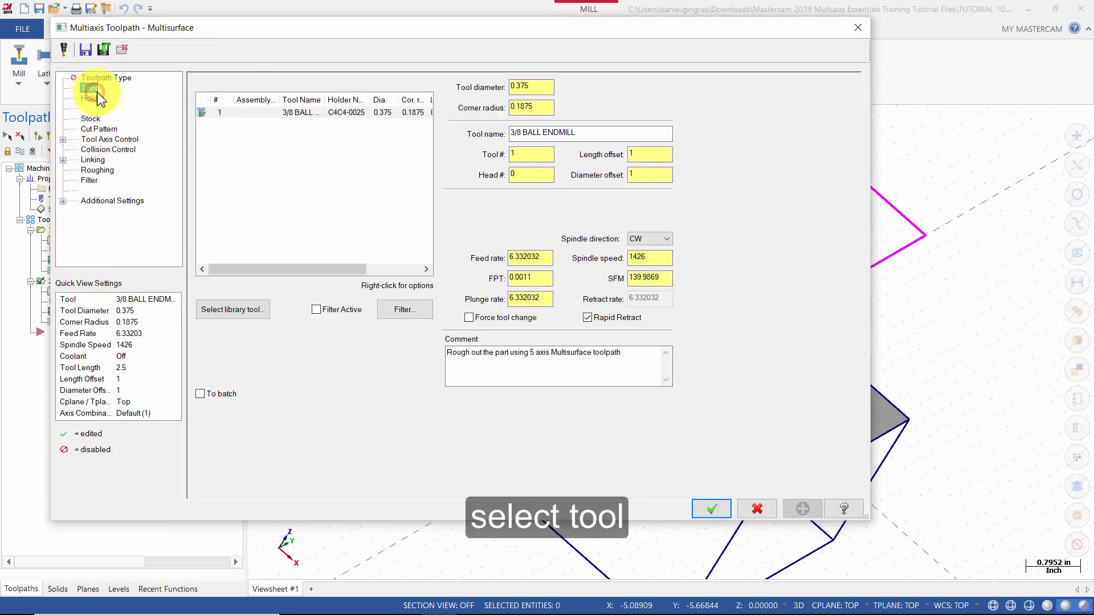
pyautogui.click(251, 310)
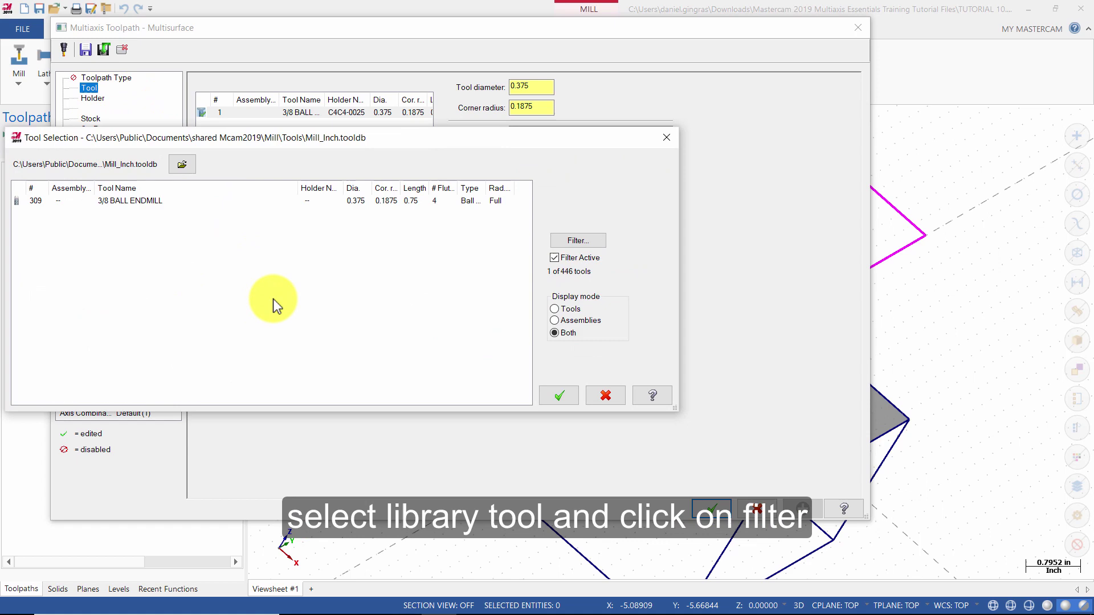
pyautogui.click(581, 241)
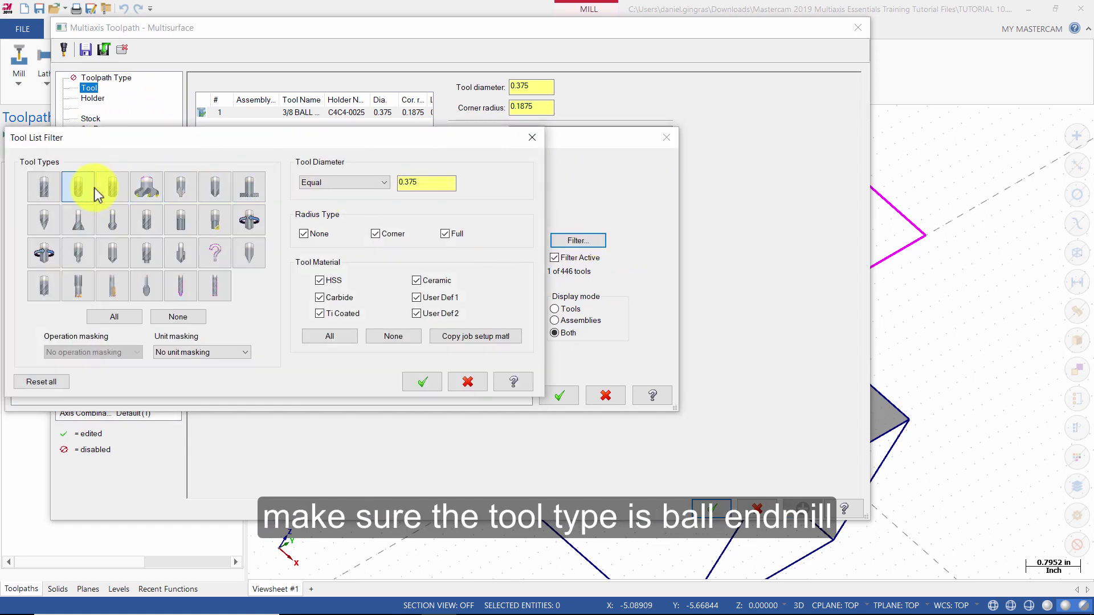
pyautogui.moveTo(446, 183); pyautogui.dragTo(300, 182)
pyautogui.write('1/8')
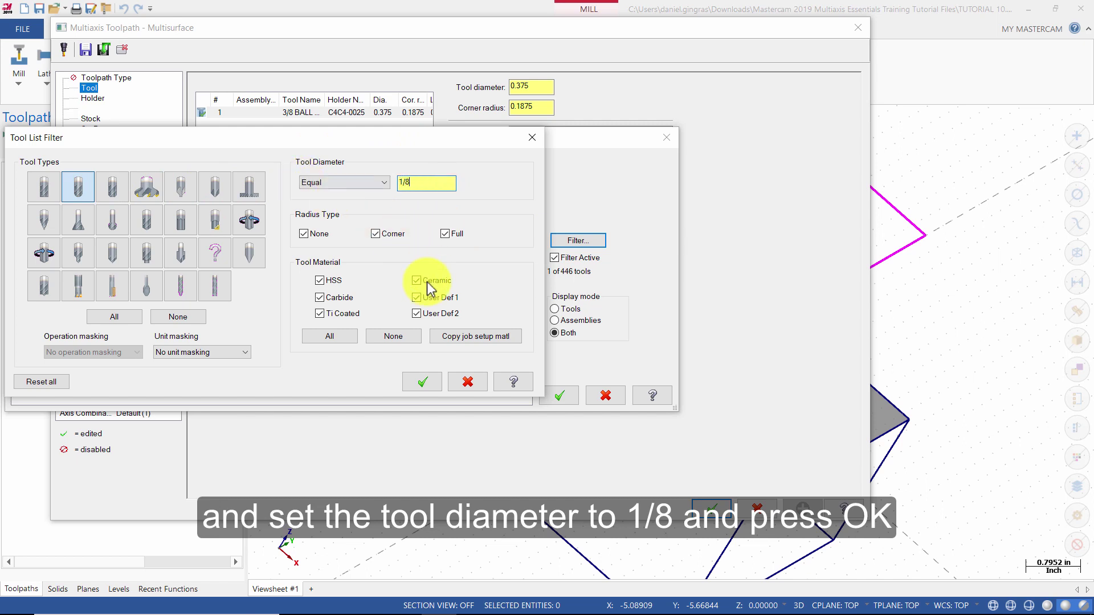
pyautogui.click(424, 381)
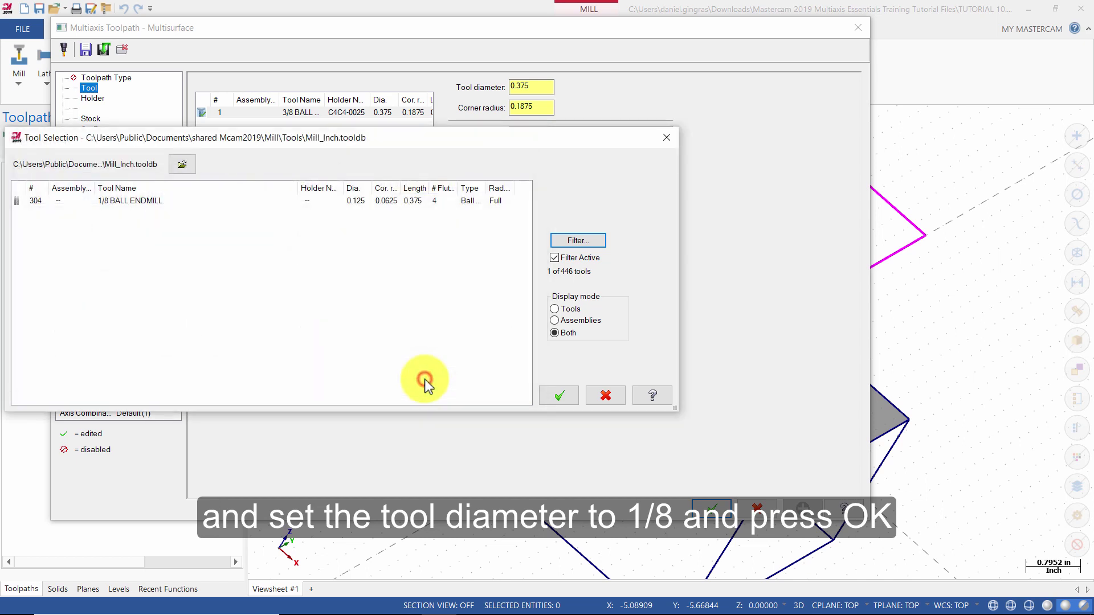
pyautogui.click(119, 199)
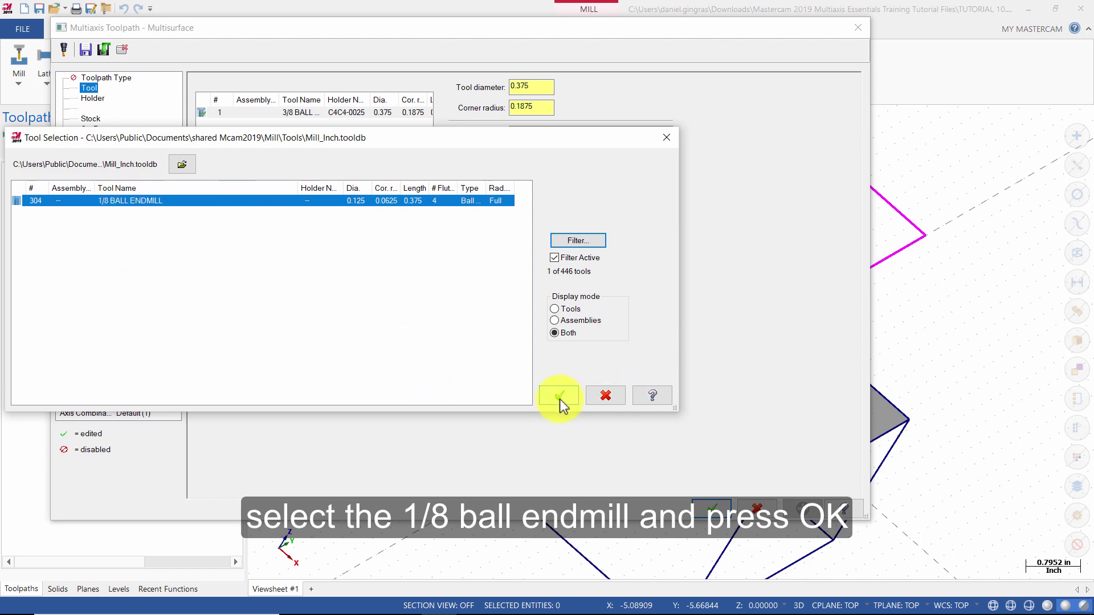
# Step: Confirm the 1/8 BALL ENDMILL and replace the comment with 'Finish the part using 5 axis multisurface toolpath with tool axis control to boundary'
pyautogui.click(558, 397)
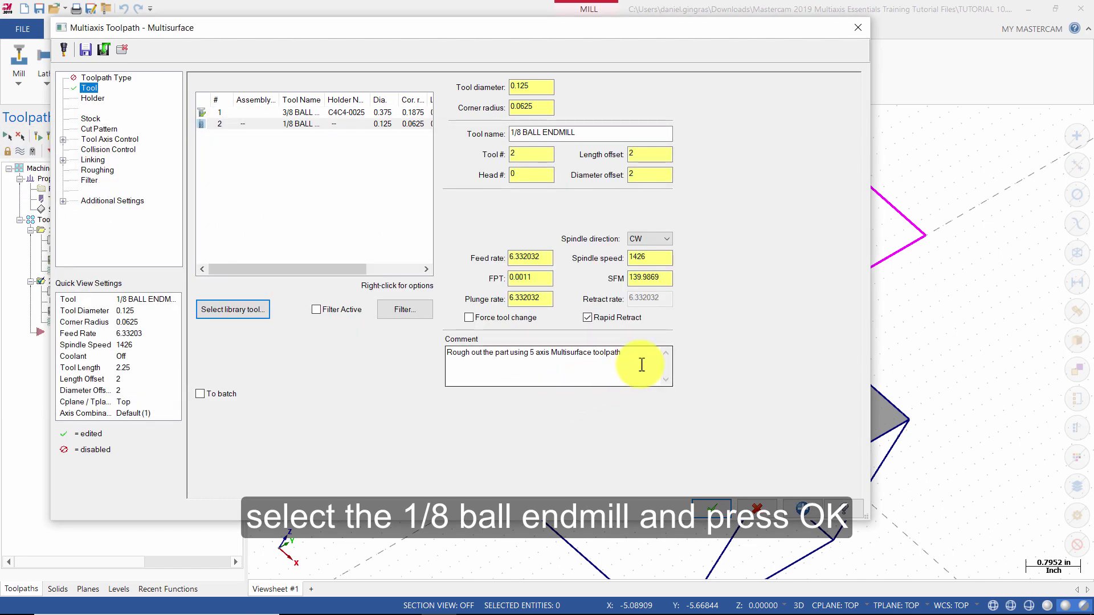
pyautogui.moveTo(639, 364); pyautogui.dragTo(259, 329)
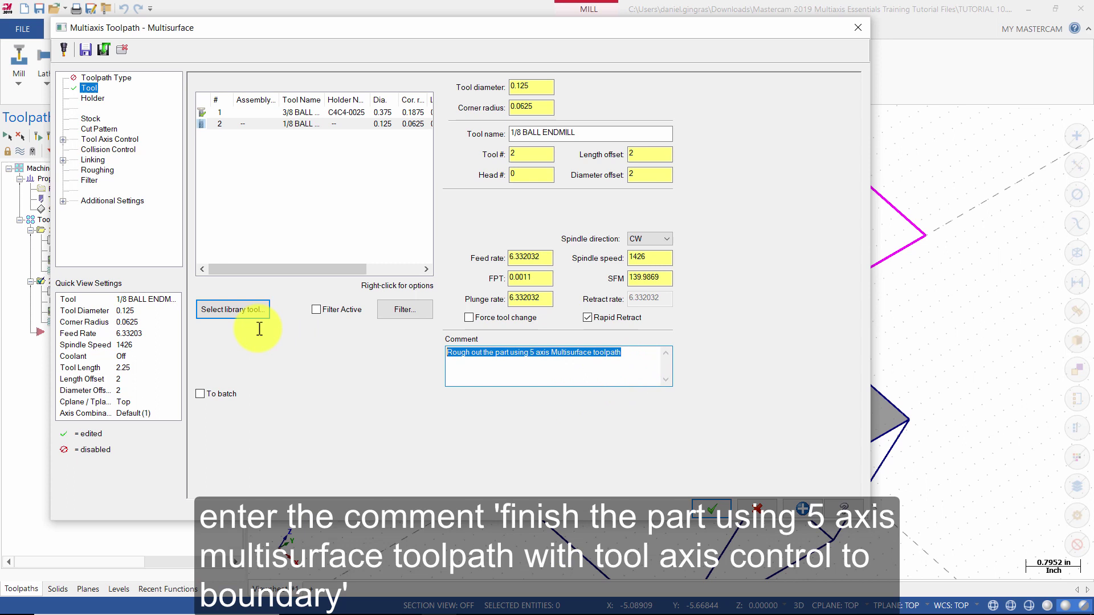
pyautogui.write('Finis')
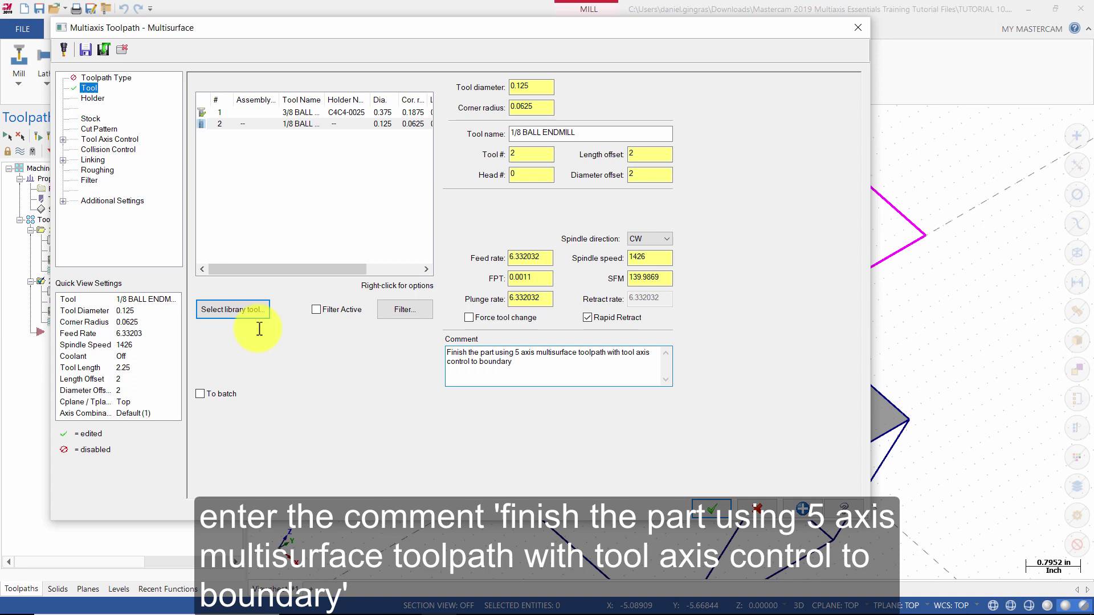
# Step: Load the CT40-in holder library and choose the C4C4-0025 holder
pyautogui.click(93, 98)
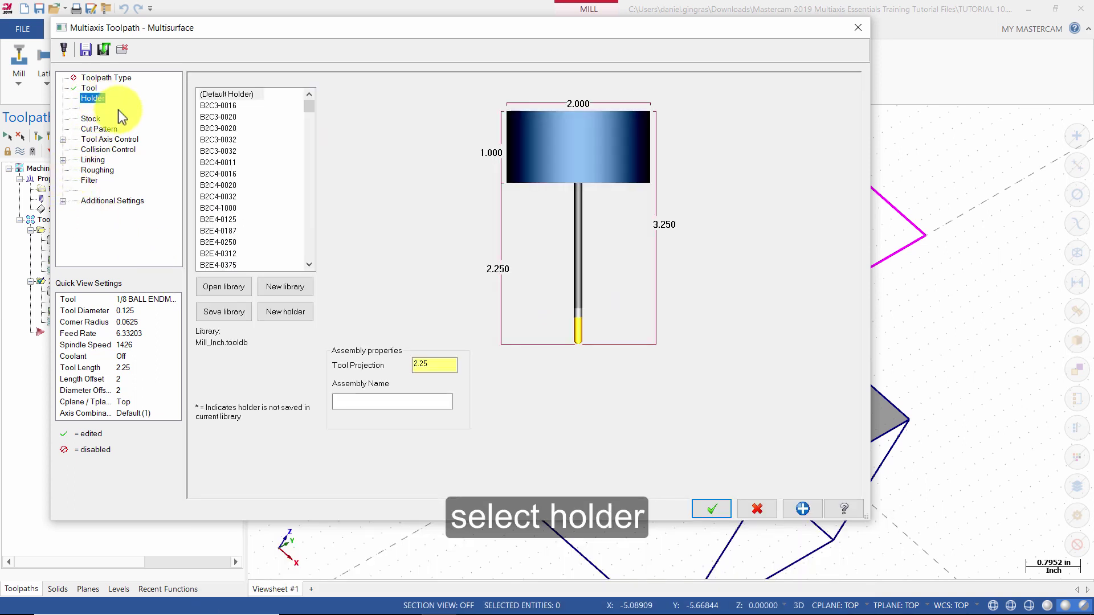
pyautogui.click(225, 287)
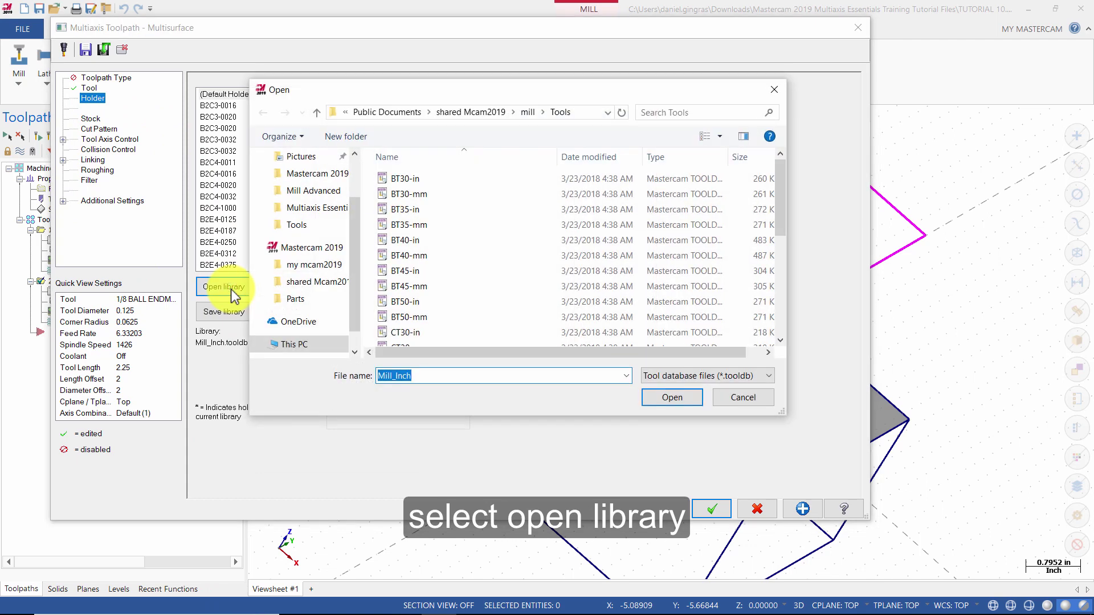
pyautogui.moveTo(782, 210); pyautogui.dragTo(785, 249)
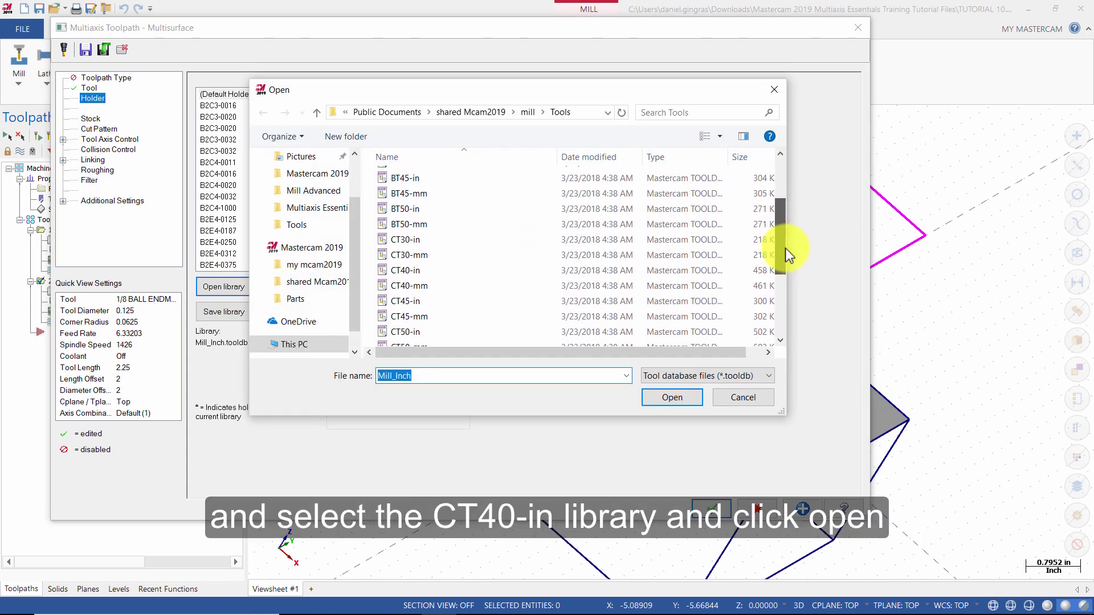
pyautogui.click(460, 270)
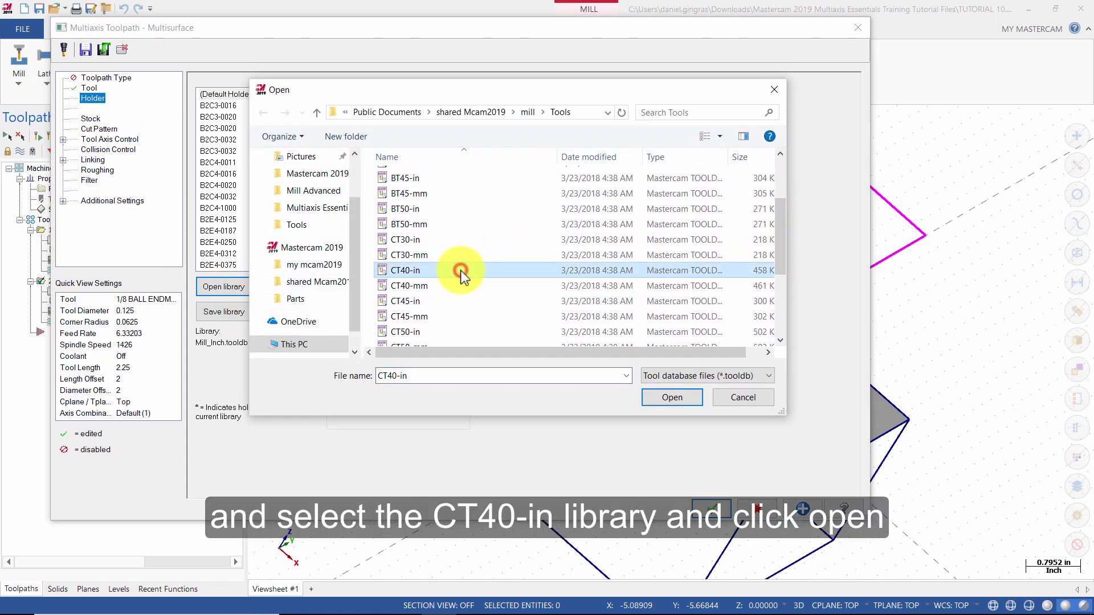
pyautogui.click(665, 398)
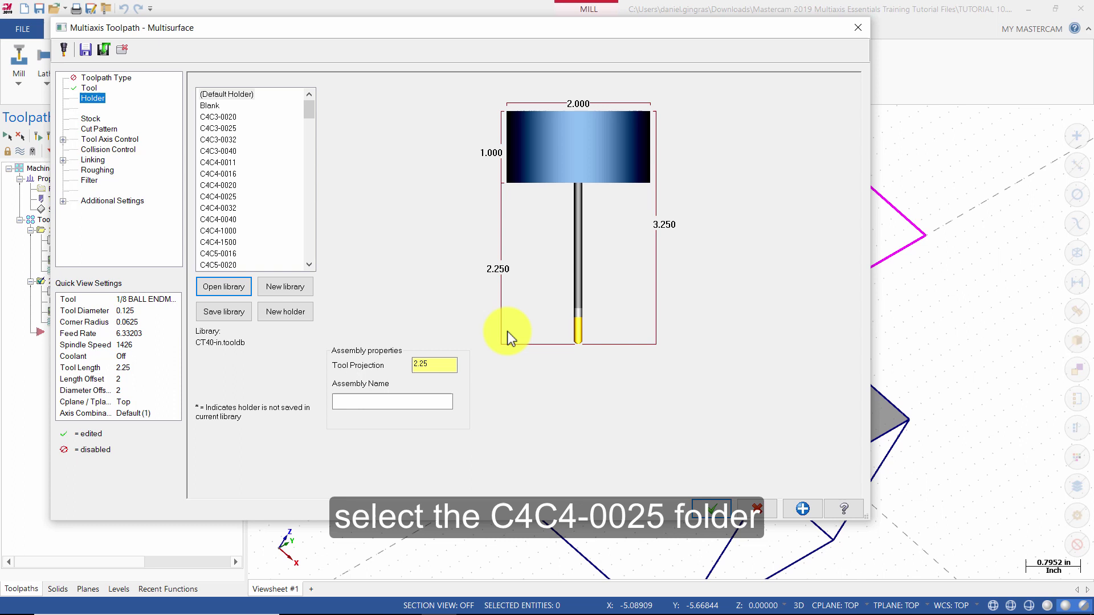
pyautogui.click(231, 198)
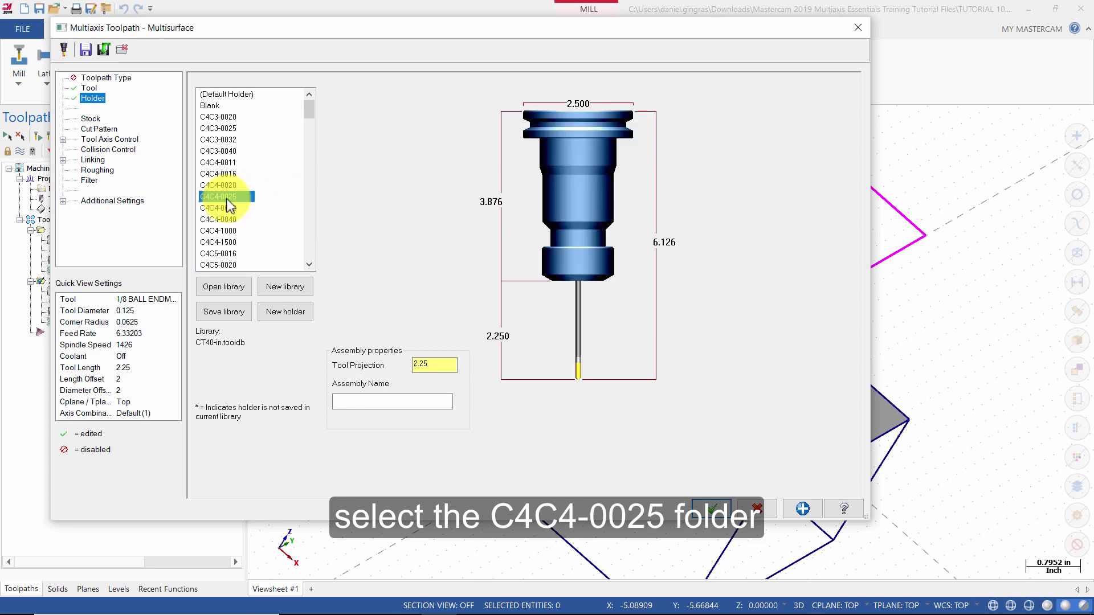
# Step: Set stock to leave on drive surfaces to 0 and both across and along stepover to 0.02
pyautogui.click(103, 130)
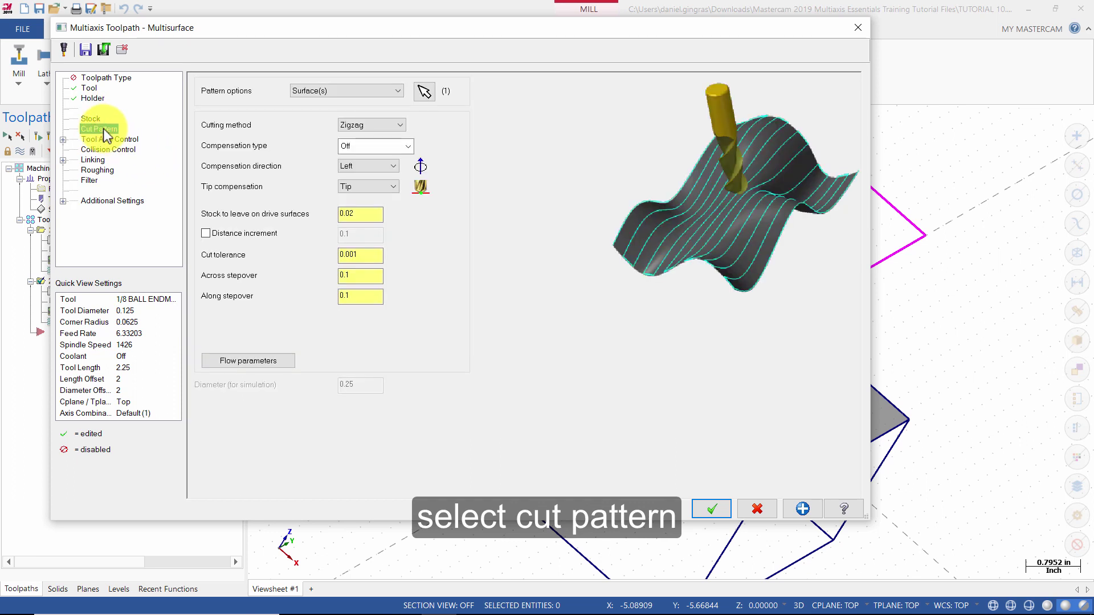
pyautogui.click(371, 216)
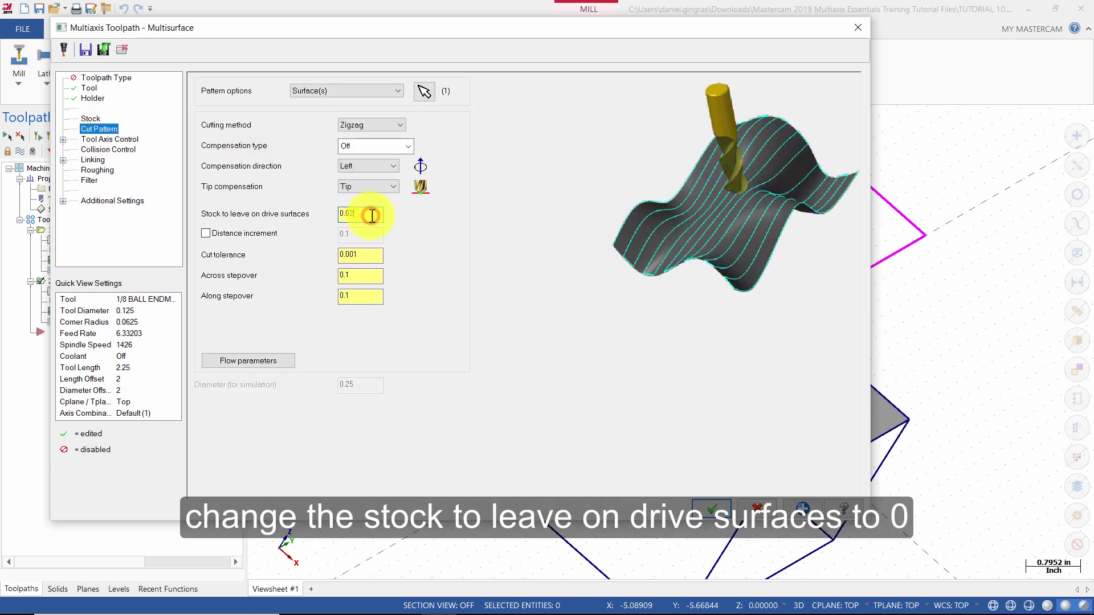
pyautogui.click(360, 275)
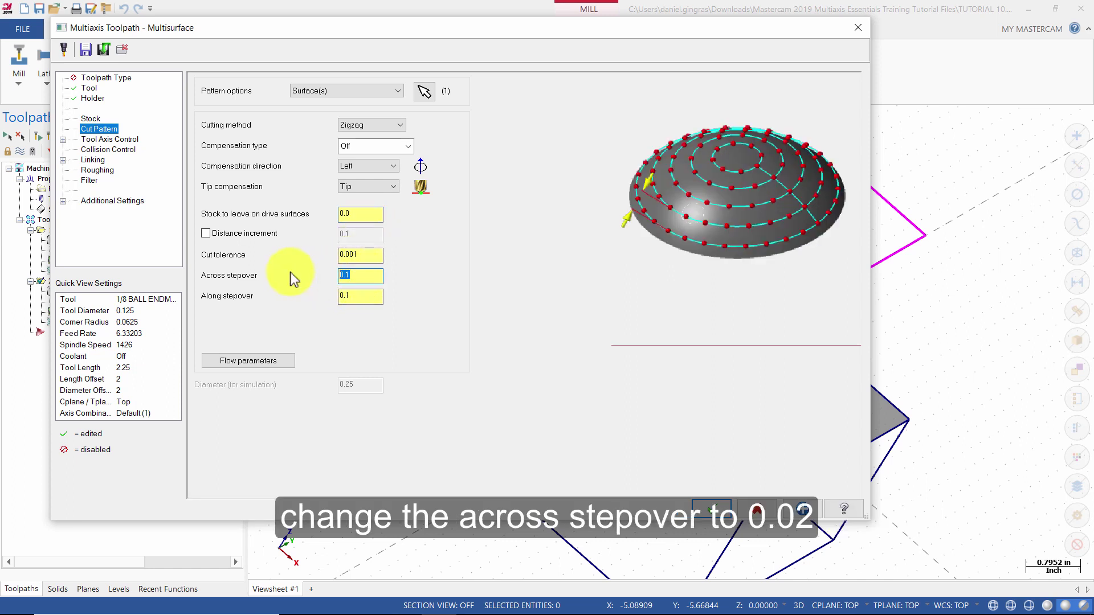
pyautogui.write('.02')
pyautogui.click(362, 297)
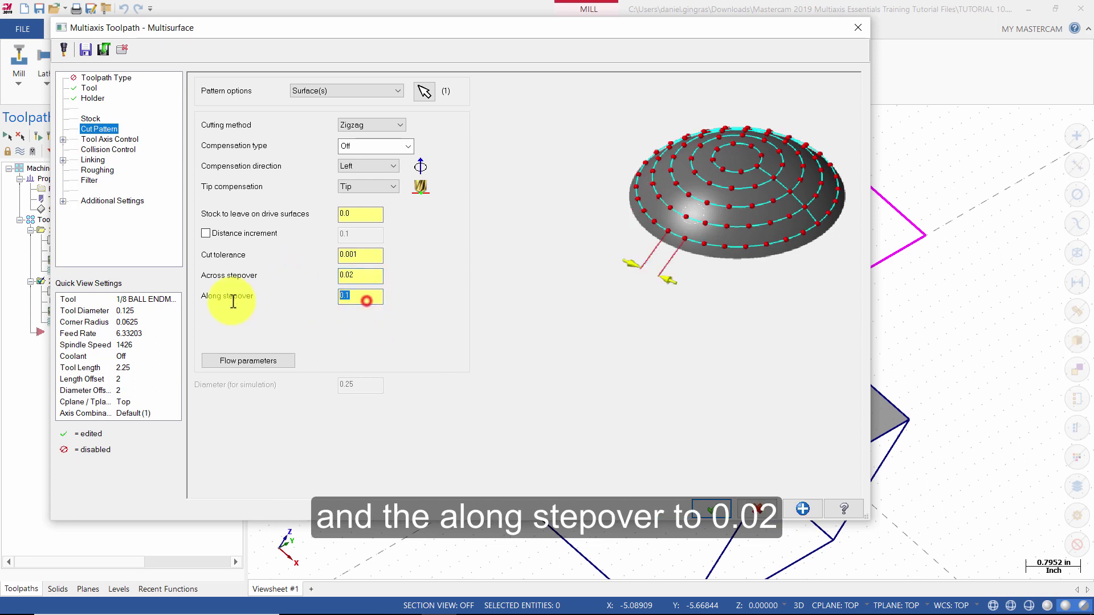
pyautogui.press('BackSpace')
pyautogui.write('.02')
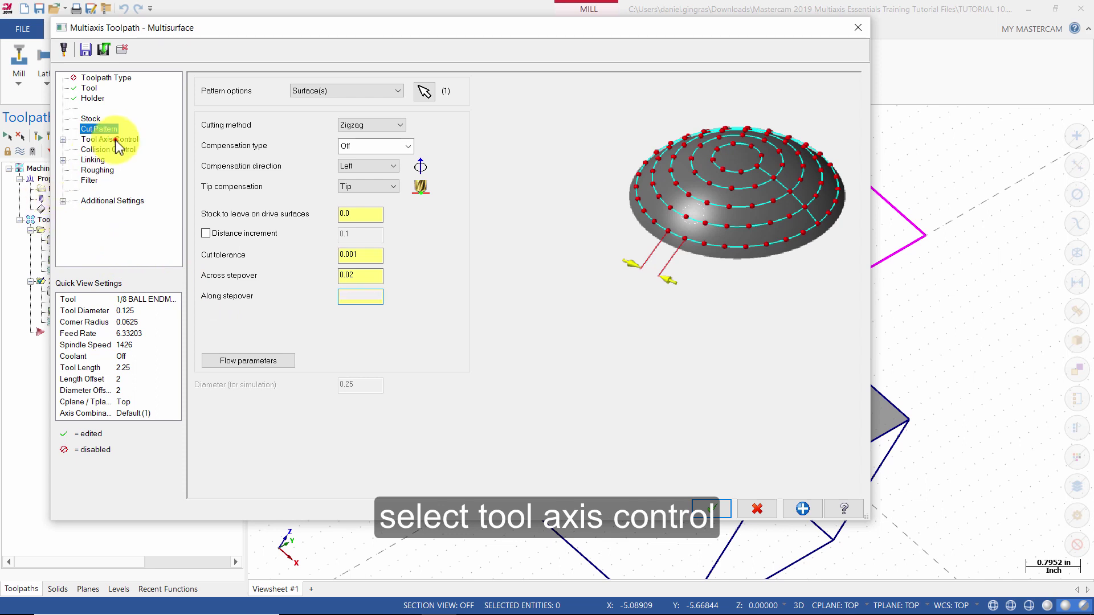
# Step: Remove the existing Chain 1 from the tool axis chains
pyautogui.click(115, 140)
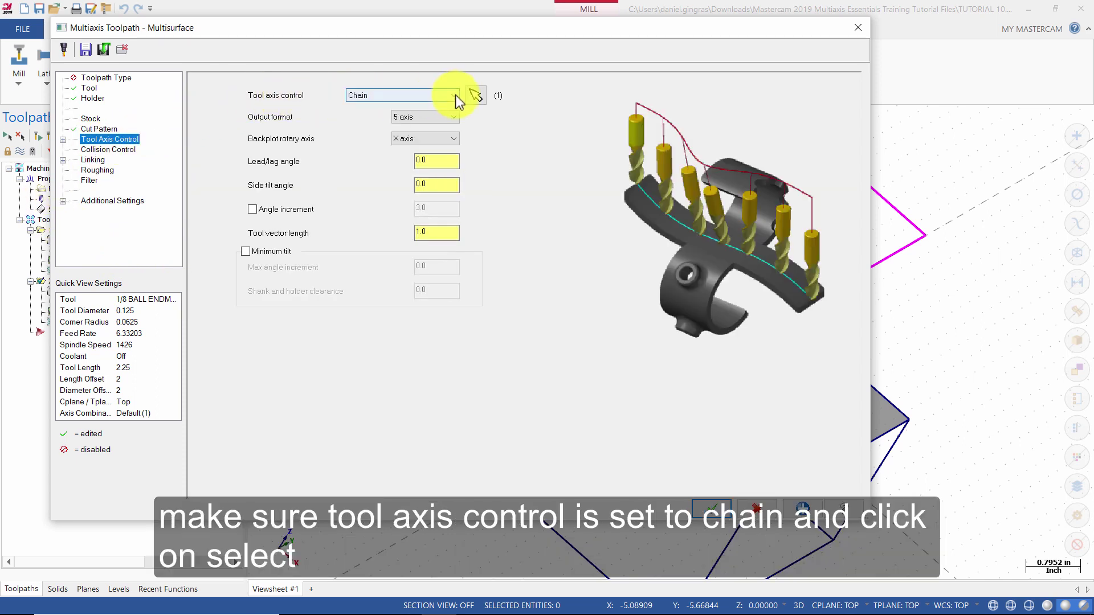
pyautogui.click(480, 95)
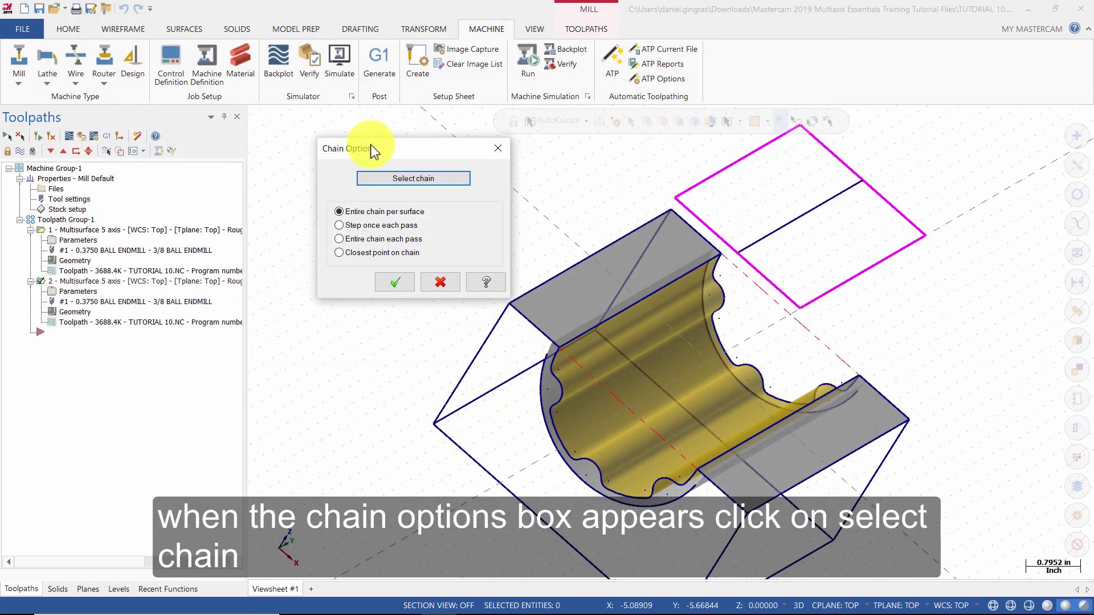
pyautogui.click(408, 179)
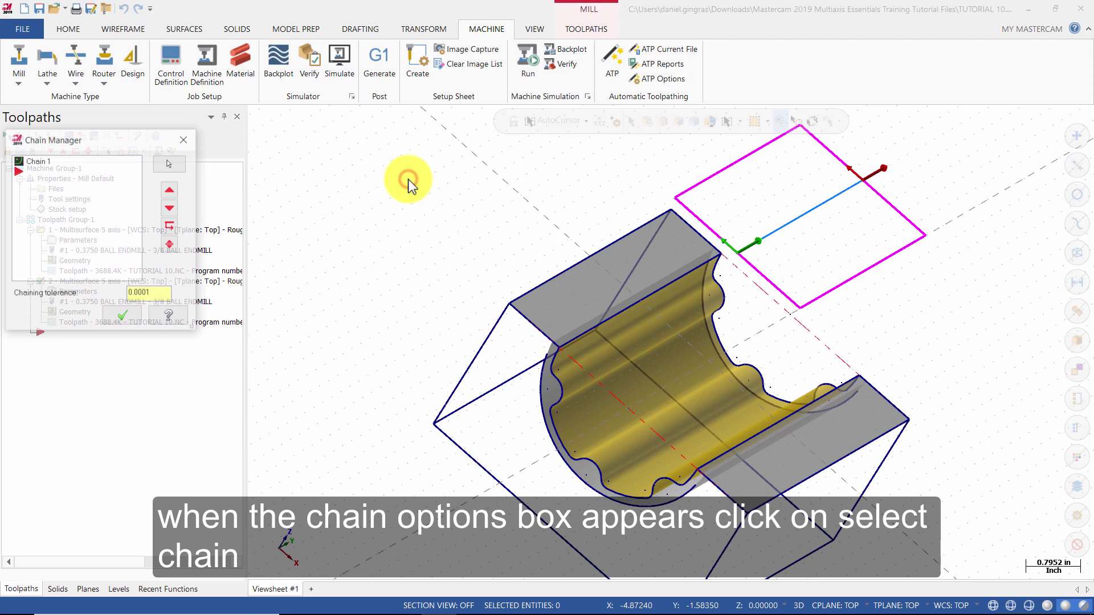
pyautogui.rightClick(37, 164)
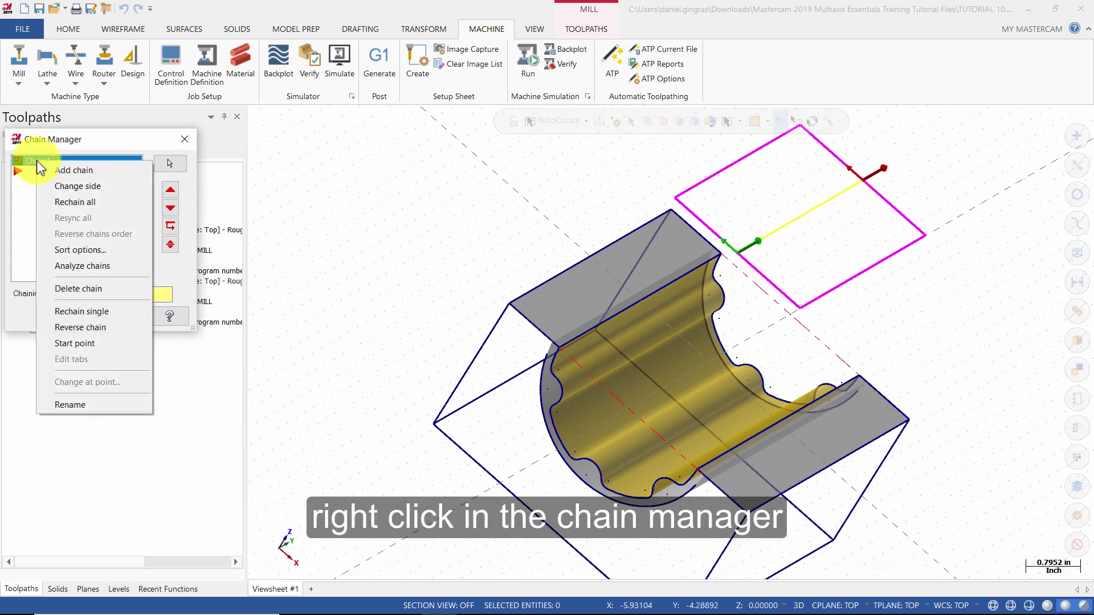
pyautogui.click(74, 288)
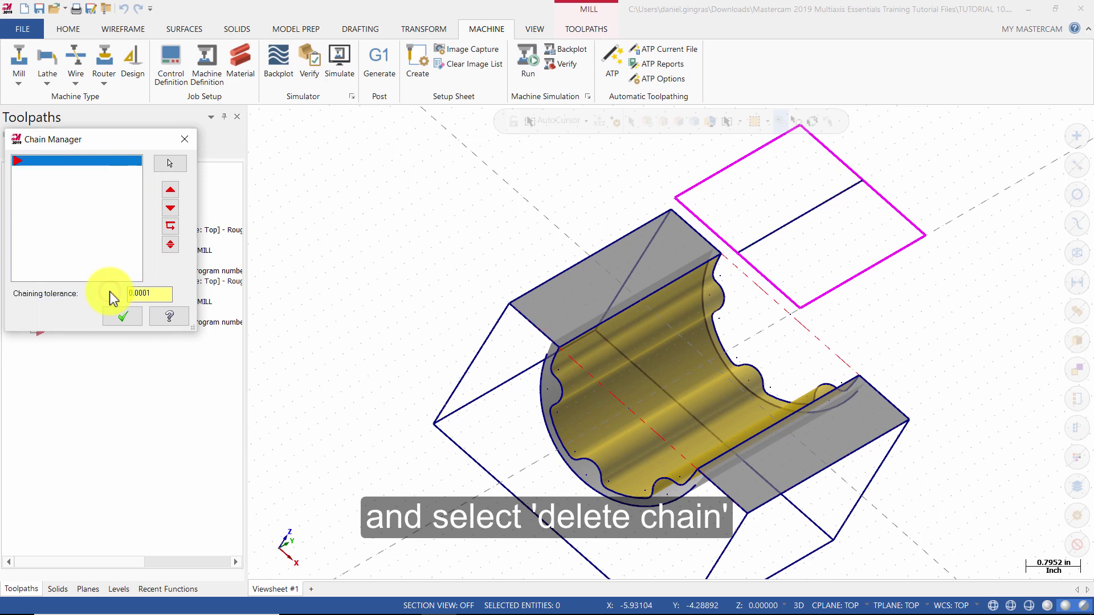
pyautogui.click(112, 312)
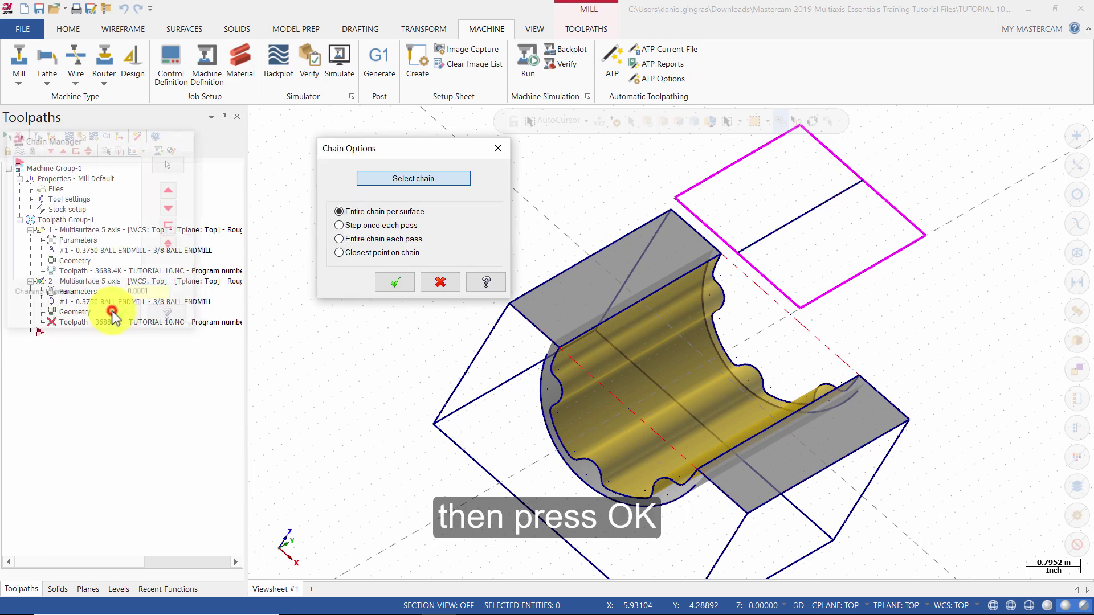
pyautogui.click(389, 284)
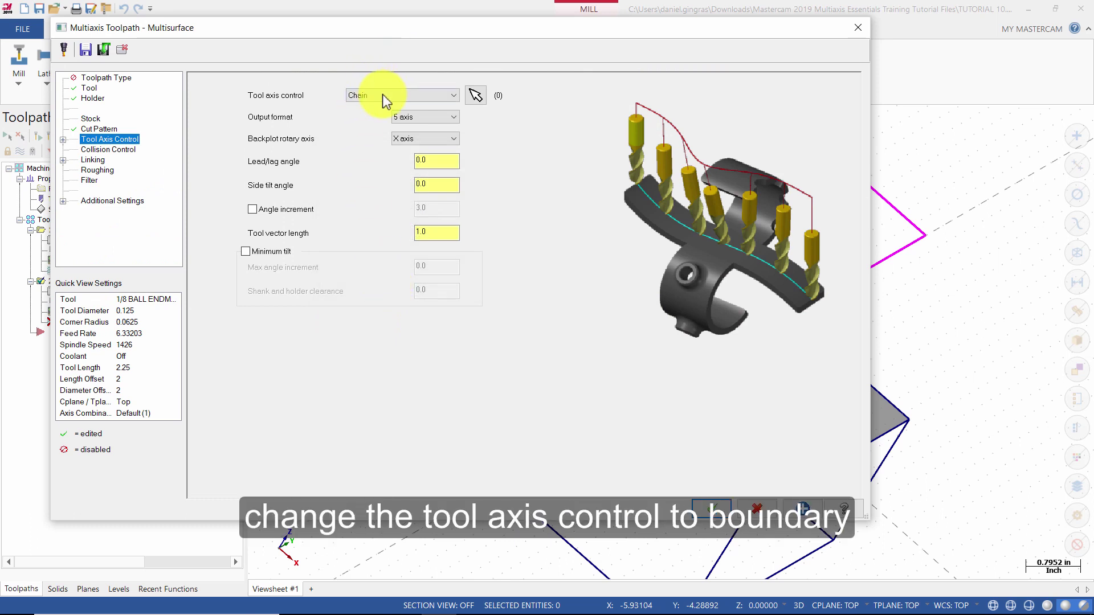
# Step: Set tool axis control to Boundary and chain the magenta rectangle as the boundary
pyautogui.click(383, 95)
pyautogui.click(379, 163)
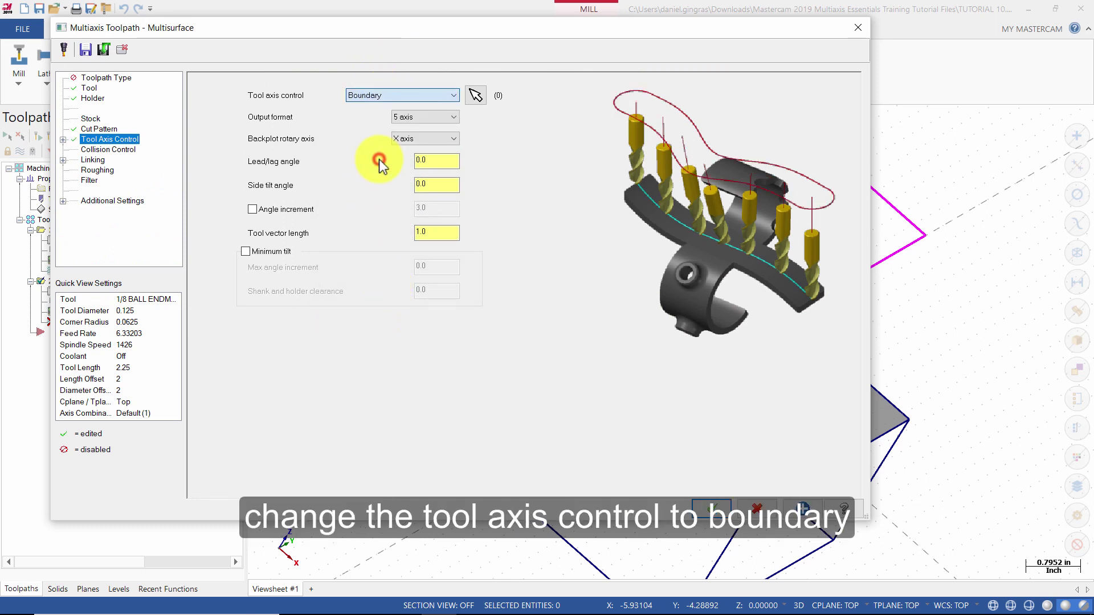
pyautogui.click(476, 95)
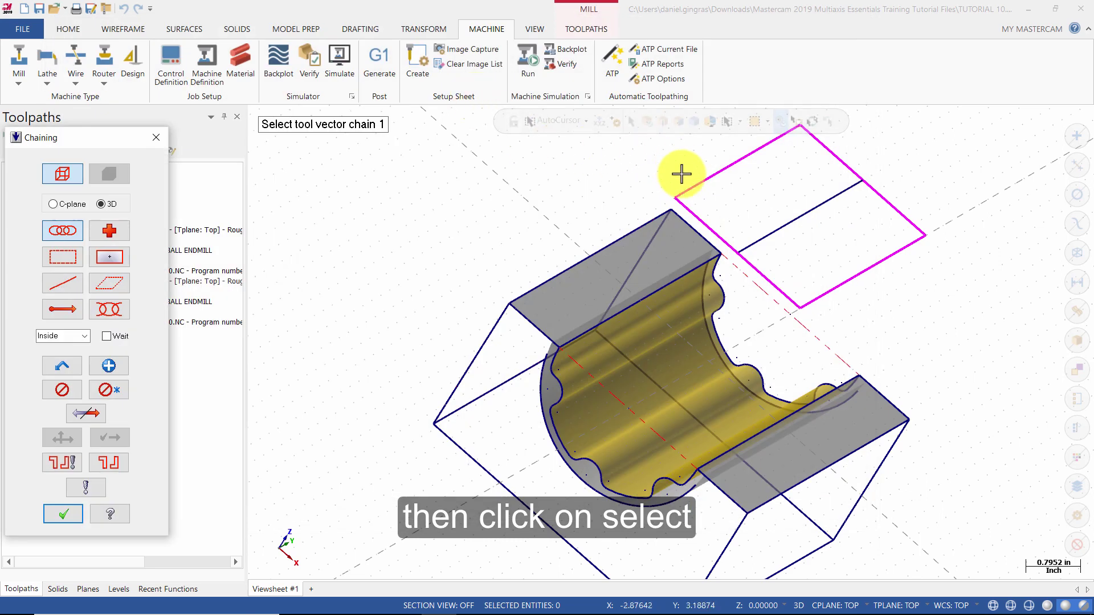
pyautogui.click(687, 192)
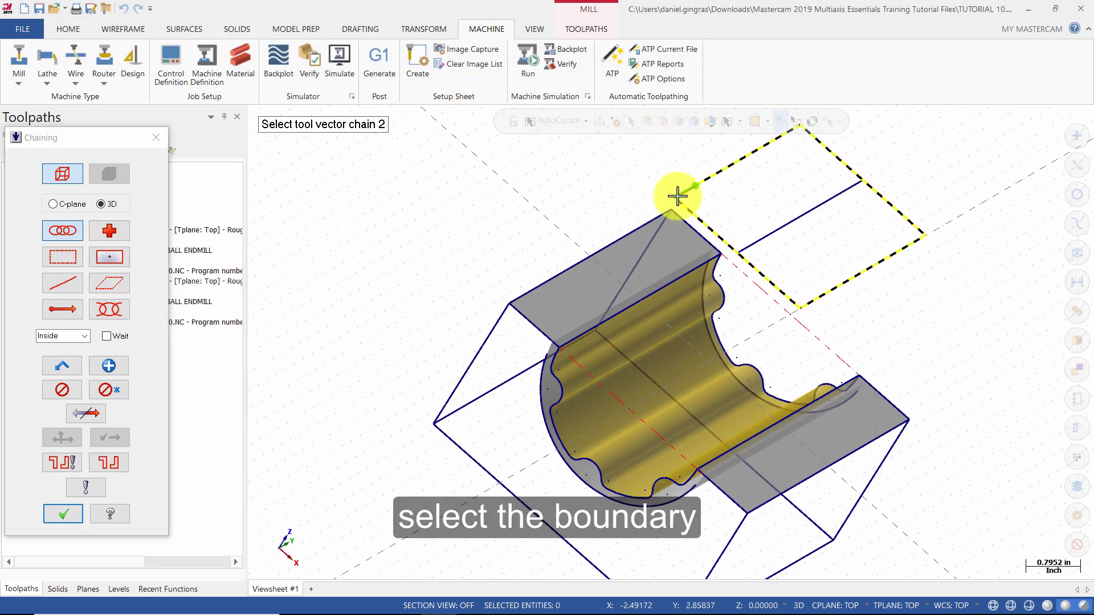
pyautogui.click(62, 514)
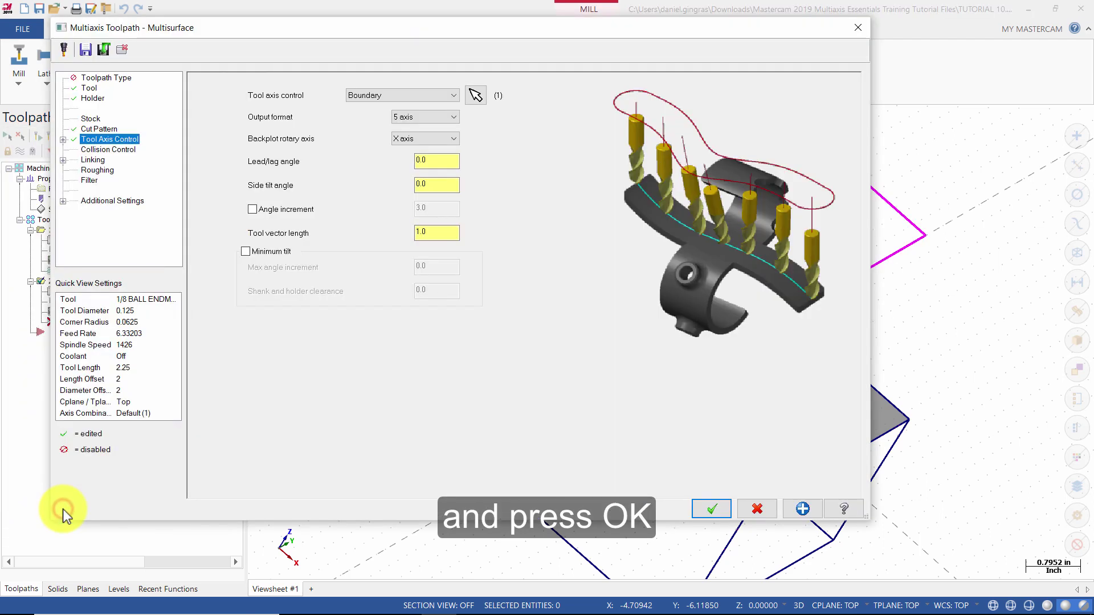
# Step: Turn off depth cuts, accept the parameters, and save the tool as a new assembly
pyautogui.click(98, 170)
pyautogui.click(218, 87)
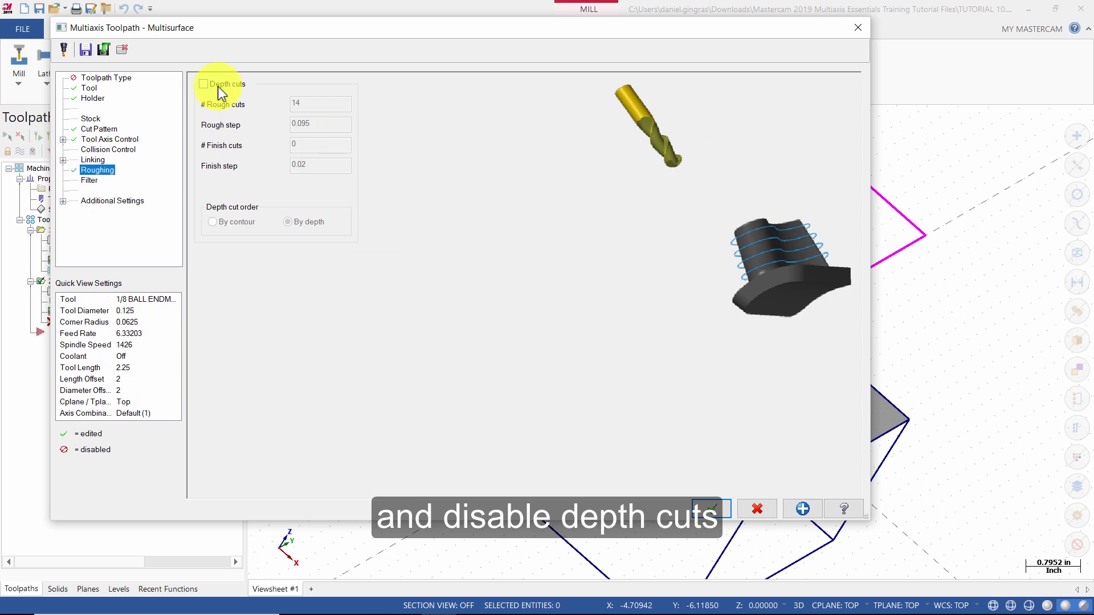
pyautogui.click(707, 509)
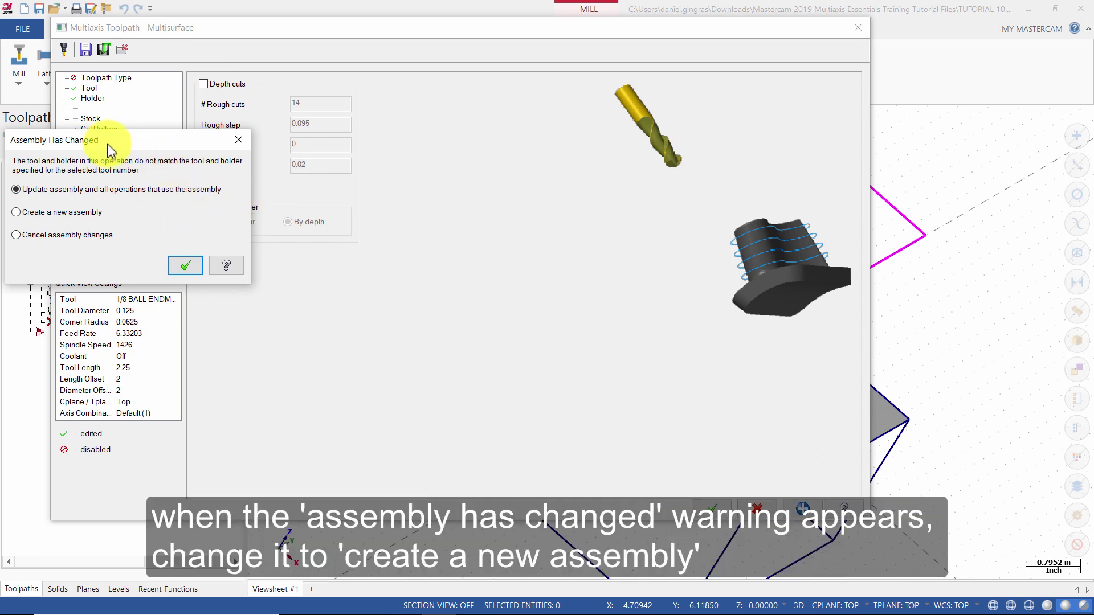
pyautogui.moveTo(112, 142); pyautogui.dragTo(492, 139)
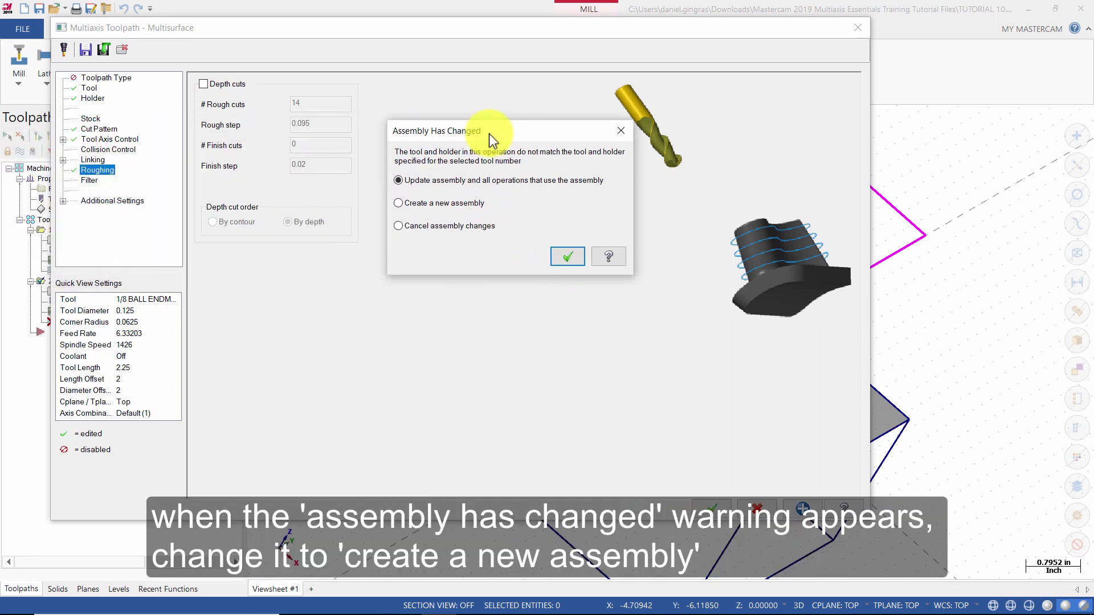
pyautogui.click(437, 204)
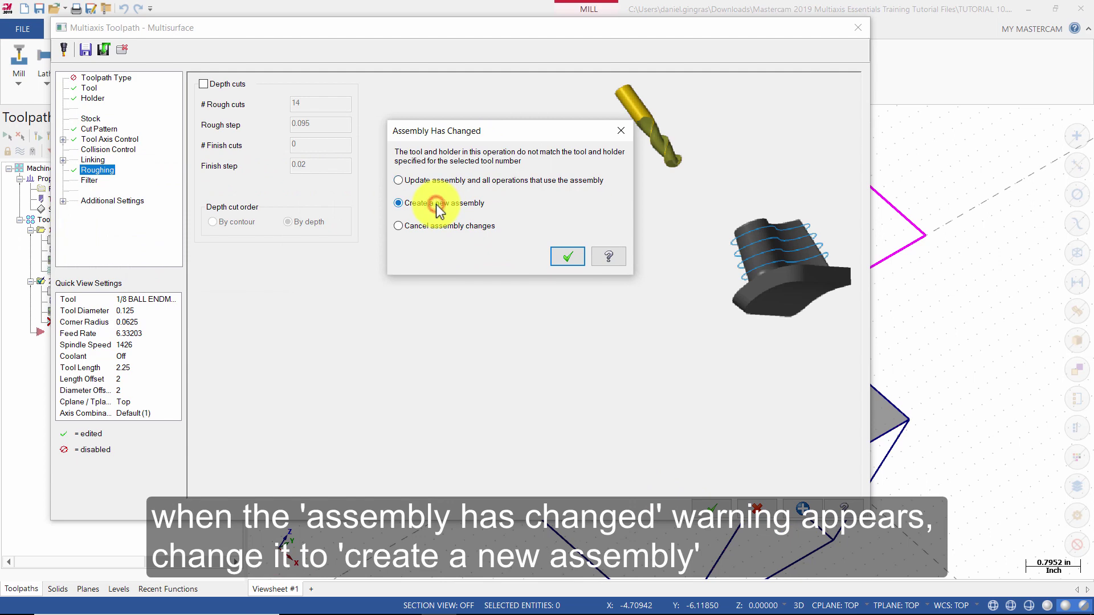
pyautogui.click(568, 257)
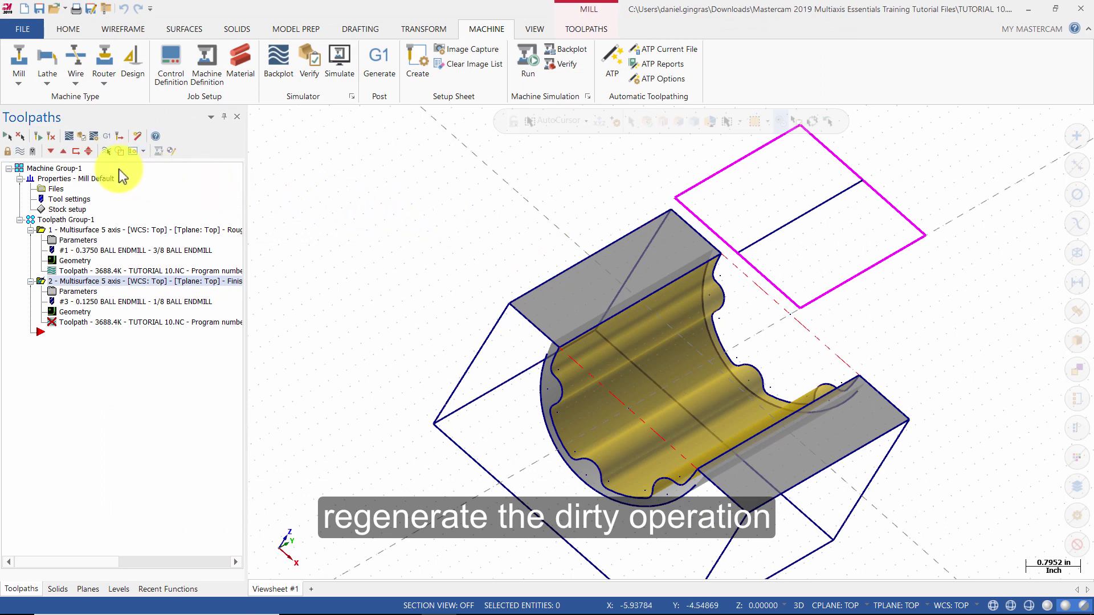
# Step: Regenerate the dirty operation 2 and play its backplot through to the end
pyautogui.click(50, 138)
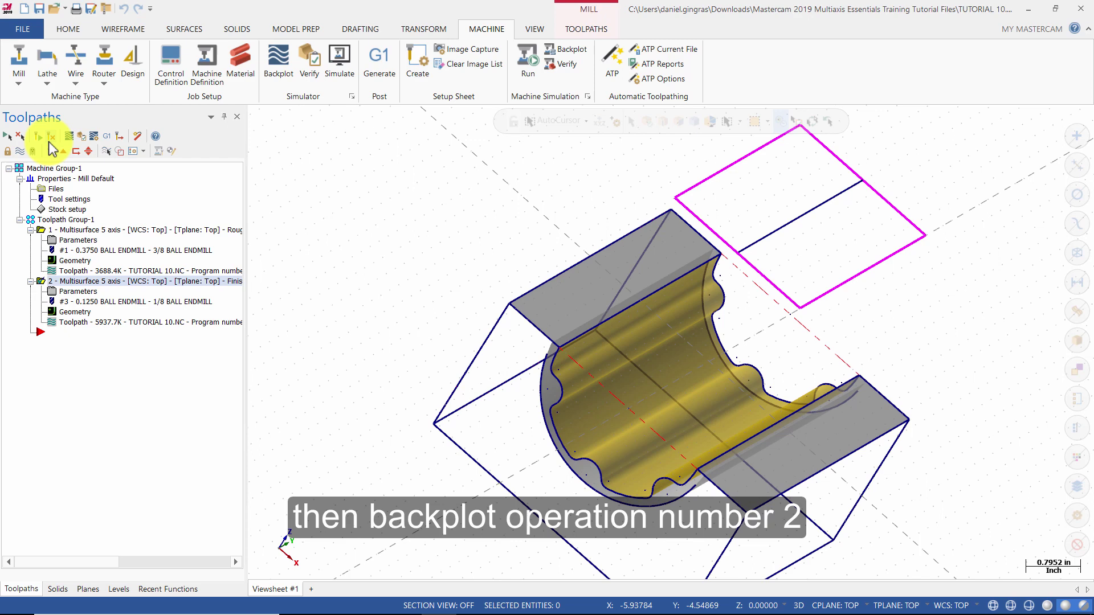
pyautogui.click(72, 138)
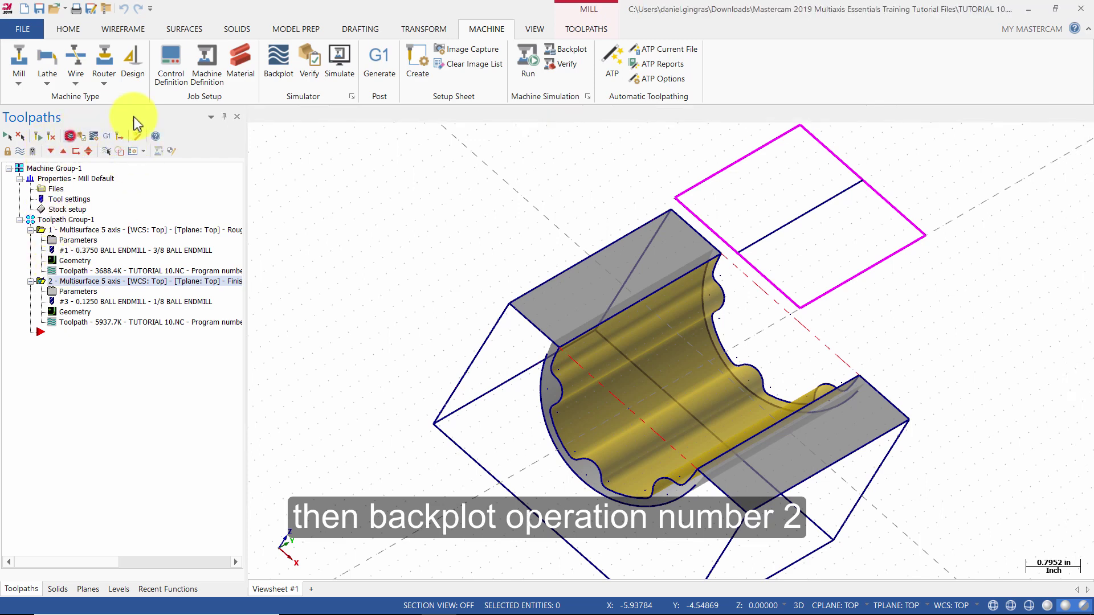
pyautogui.click(254, 114)
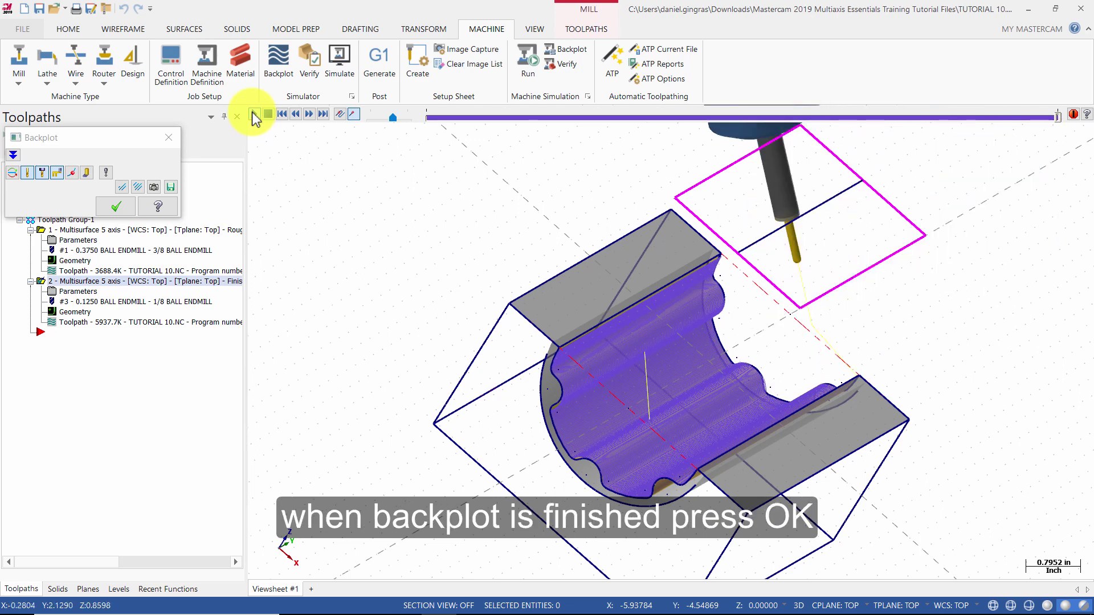
# Step: Close the backplot and set the machine simulation stock to the TUTORIAL 10 STL file
pyautogui.click(117, 206)
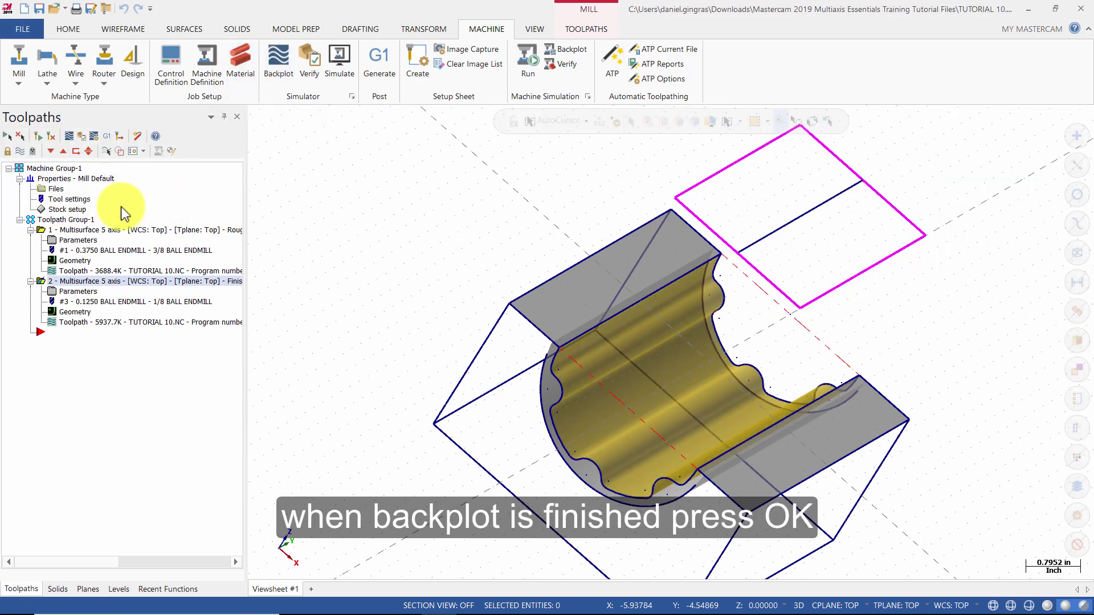
pyautogui.click(587, 97)
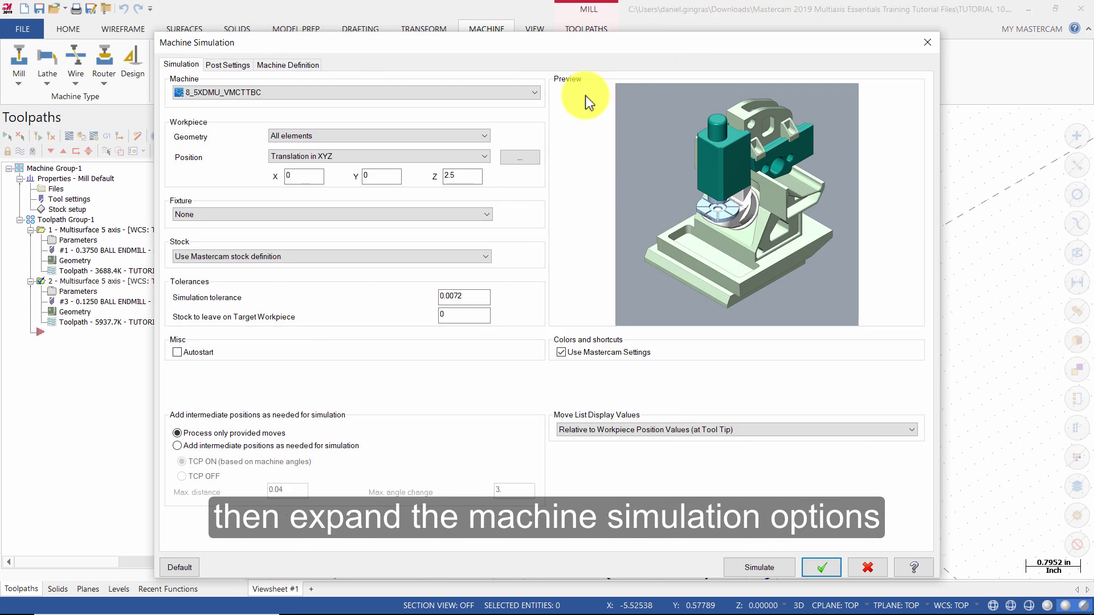
pyautogui.click(246, 258)
pyautogui.click(245, 295)
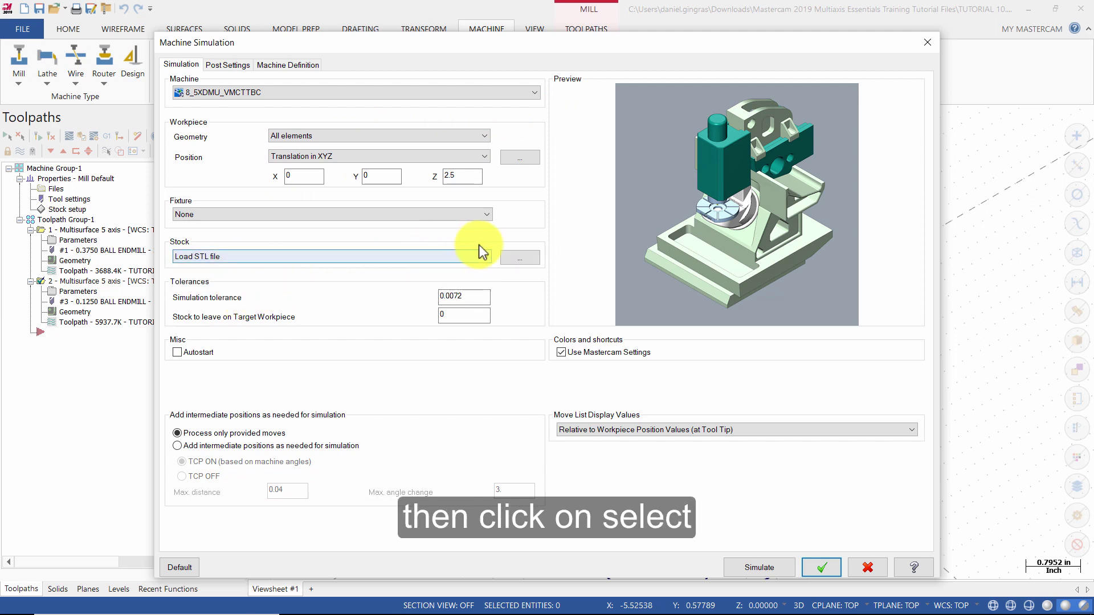
pyautogui.click(511, 254)
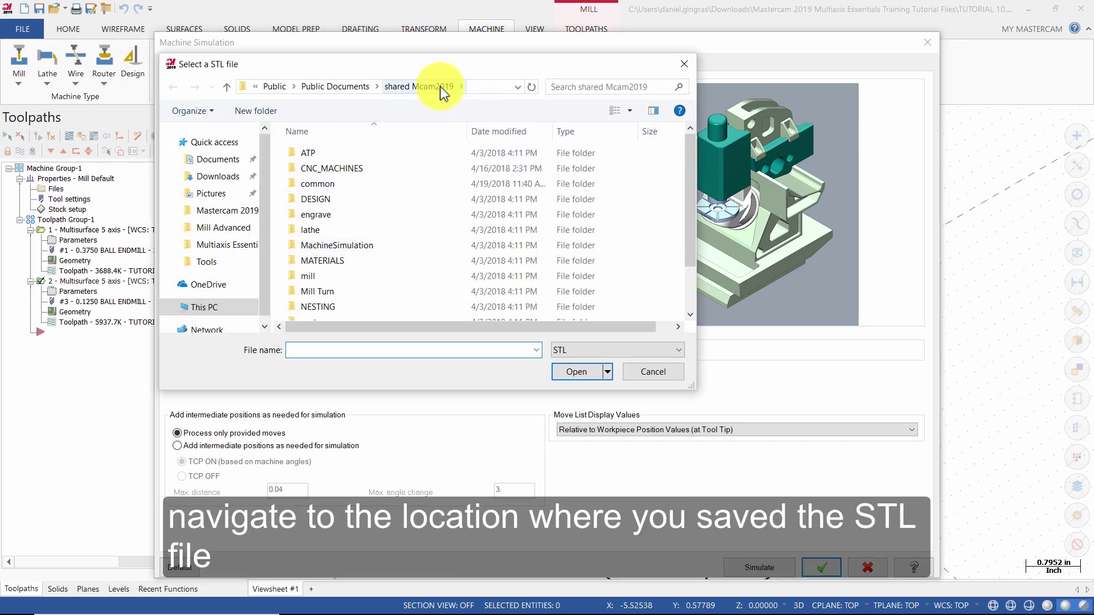
pyautogui.scroll(-2, 455, 154)
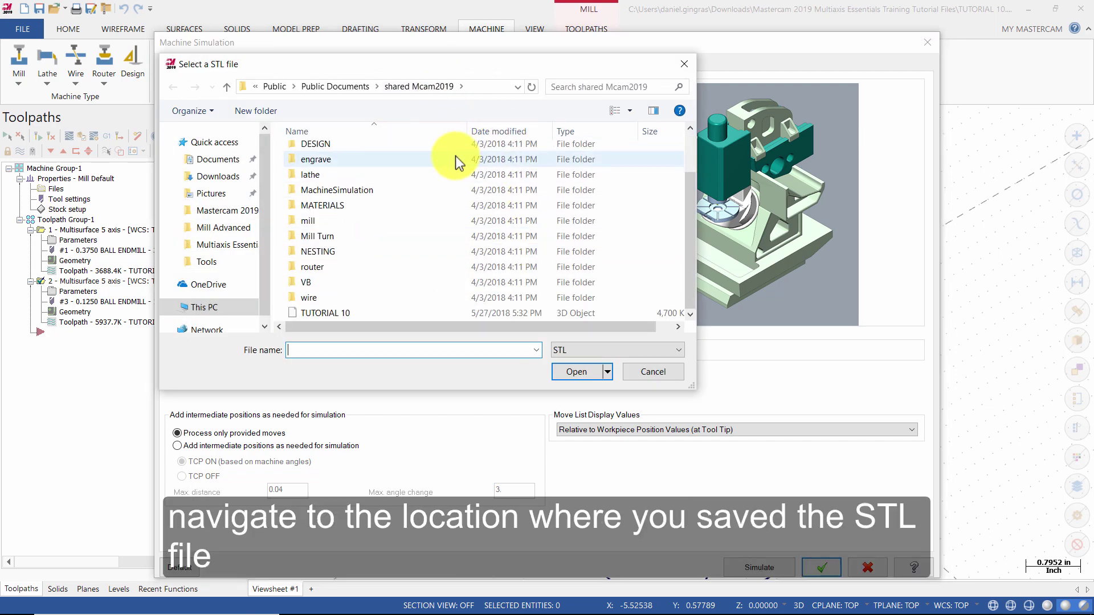
pyautogui.click(345, 312)
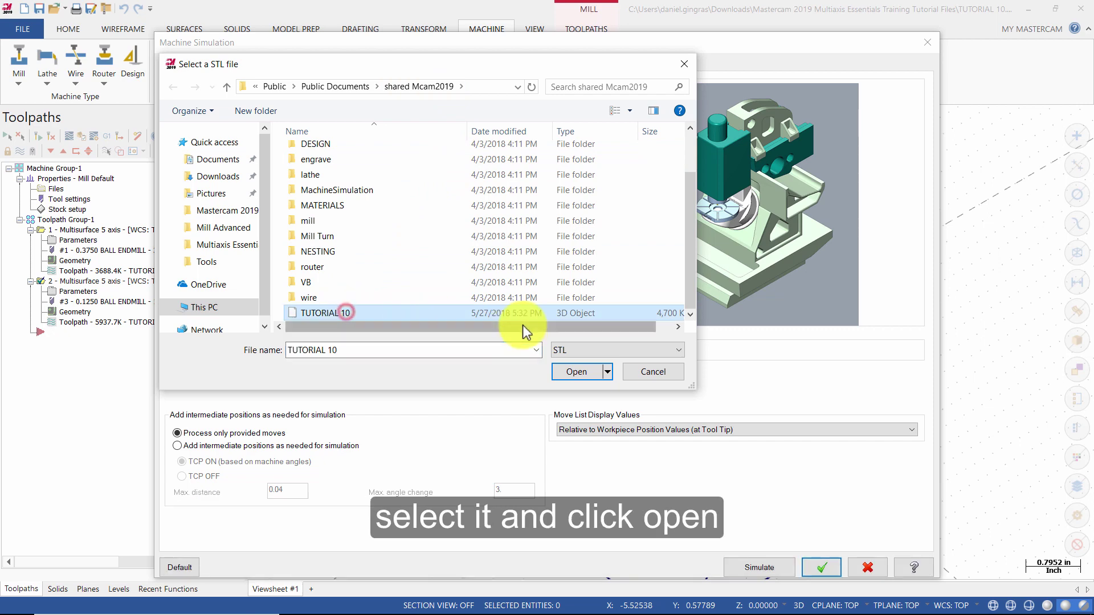
pyautogui.click(565, 373)
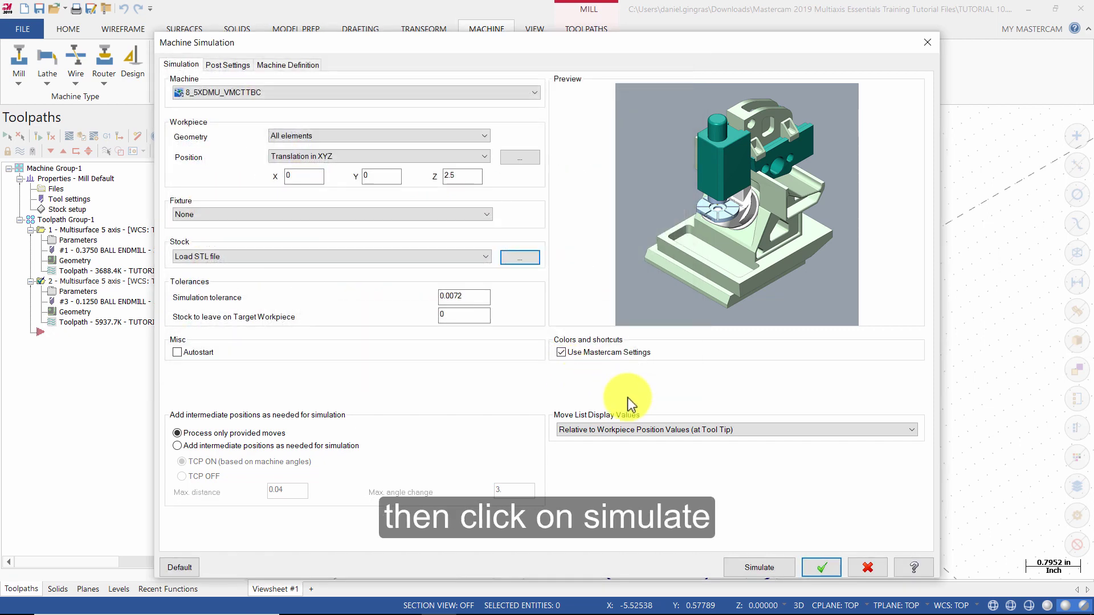
# Step: Run the machine simulation with material removal, adjusting the speed until all 43,939 moves finish
pyautogui.click(763, 567)
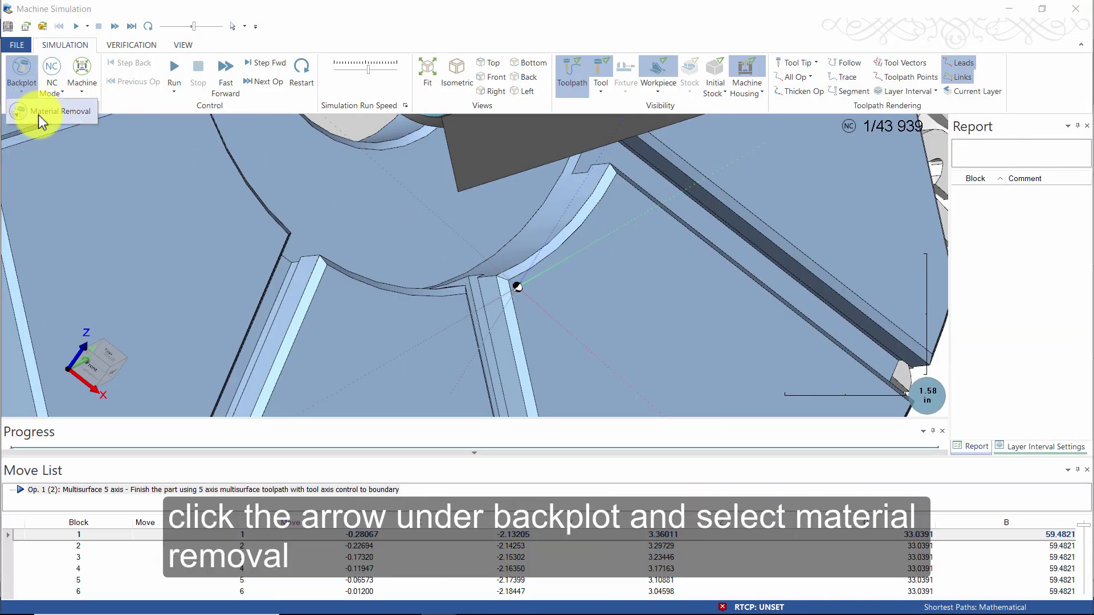
pyautogui.click(39, 115)
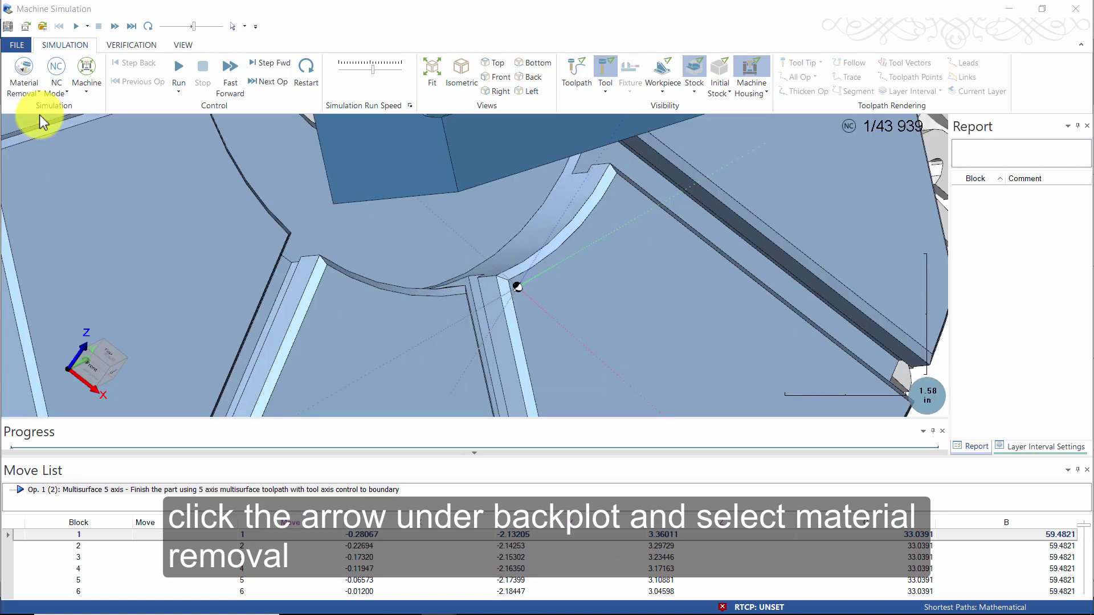
pyautogui.moveTo(336, 215); pyautogui.dragTo(354, 122)
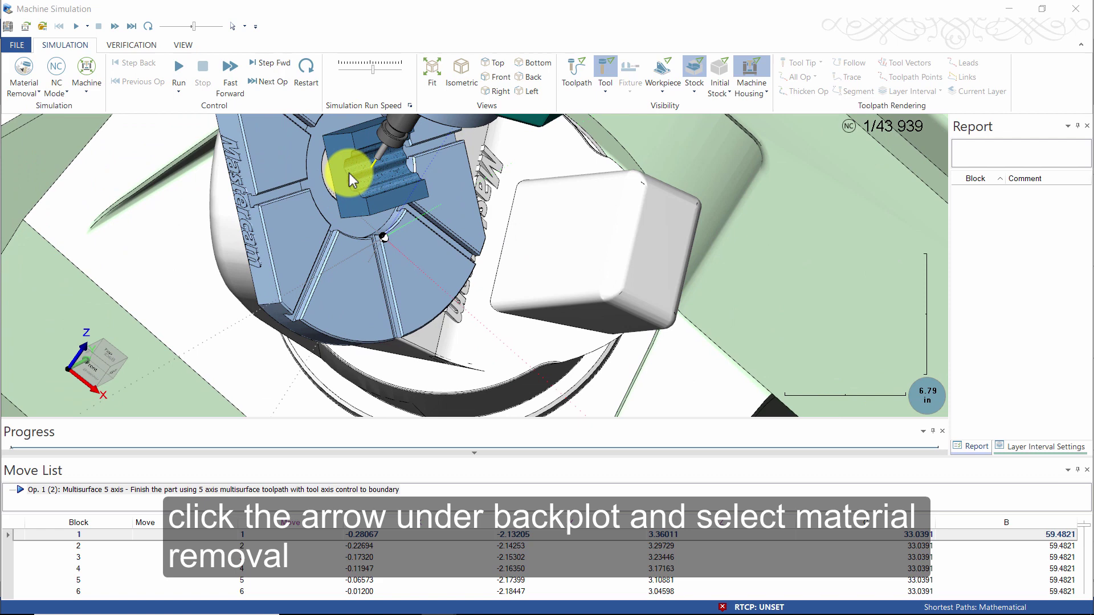
pyautogui.click(188, 72)
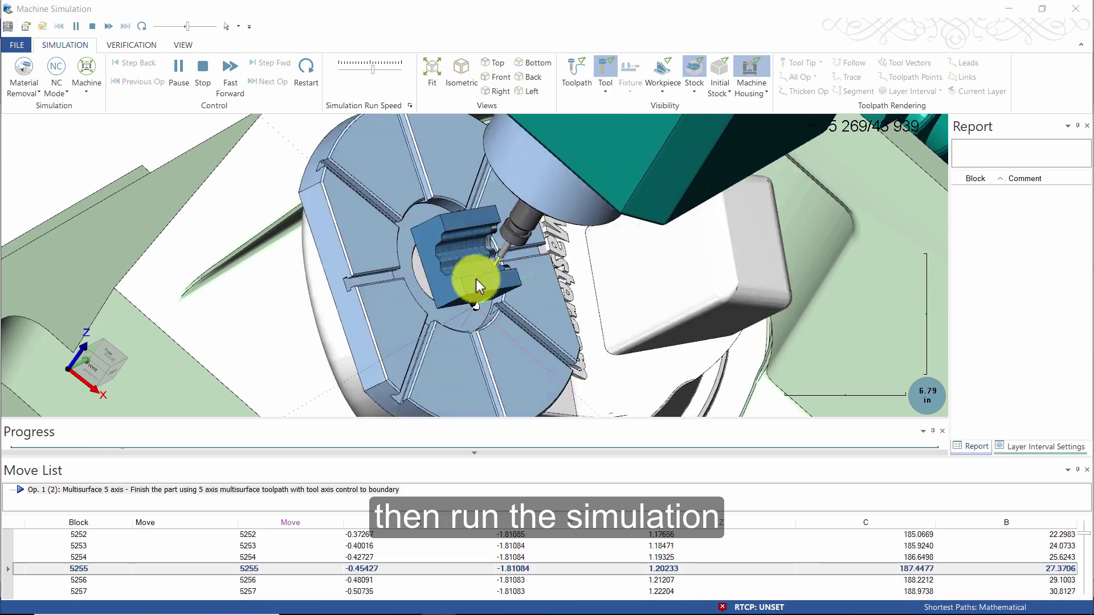
pyautogui.moveTo(373, 68); pyautogui.dragTo(366, 73)
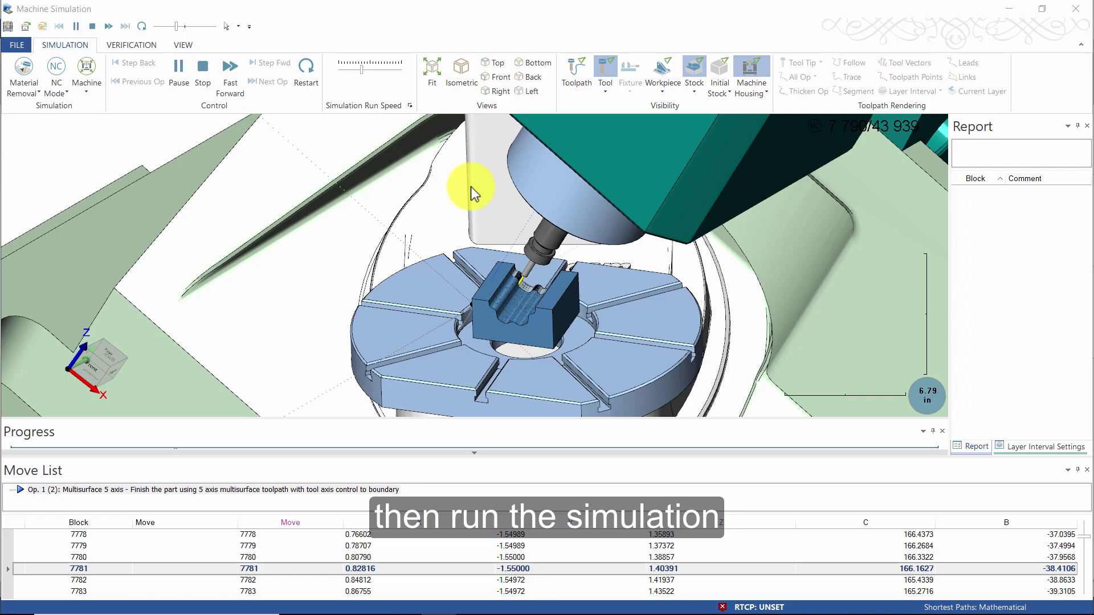
pyautogui.scroll(5, 521, 272)
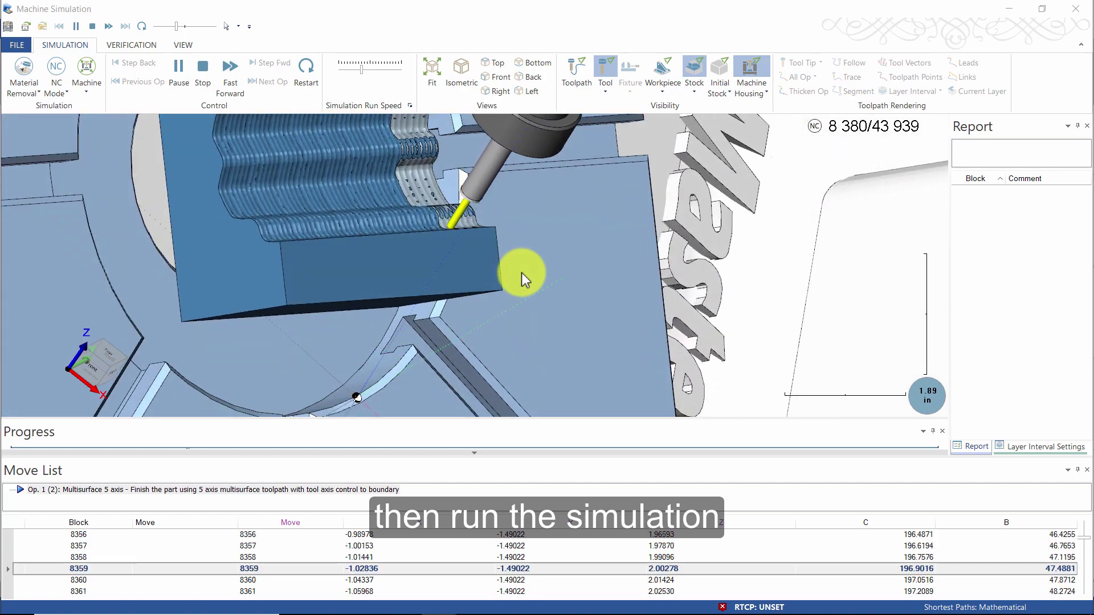
pyautogui.scroll(-6, 521, 272)
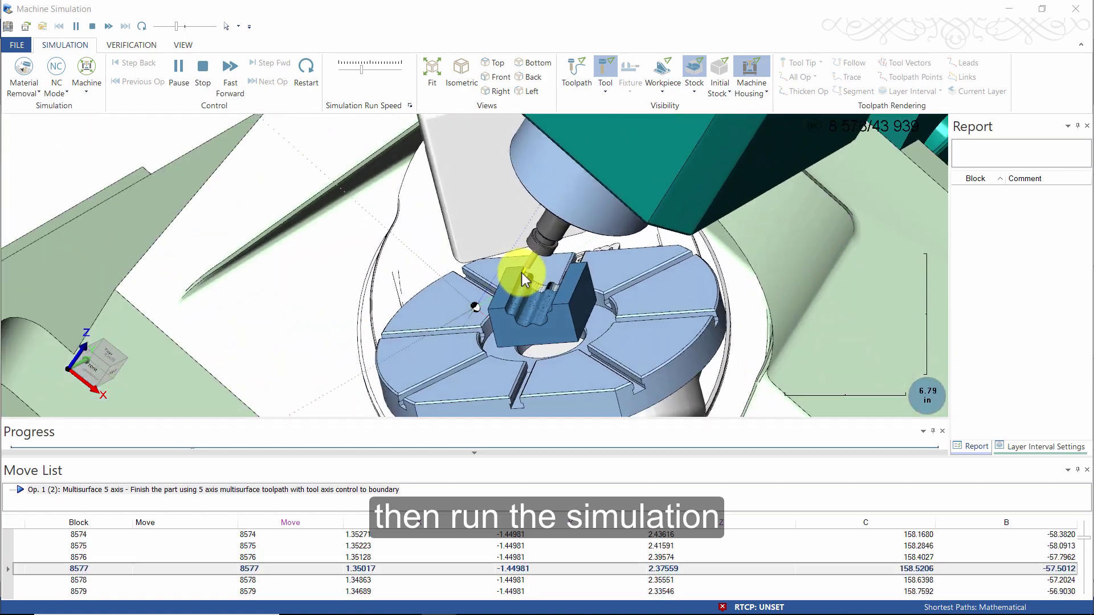
pyautogui.moveTo(374, 69); pyautogui.dragTo(396, 74)
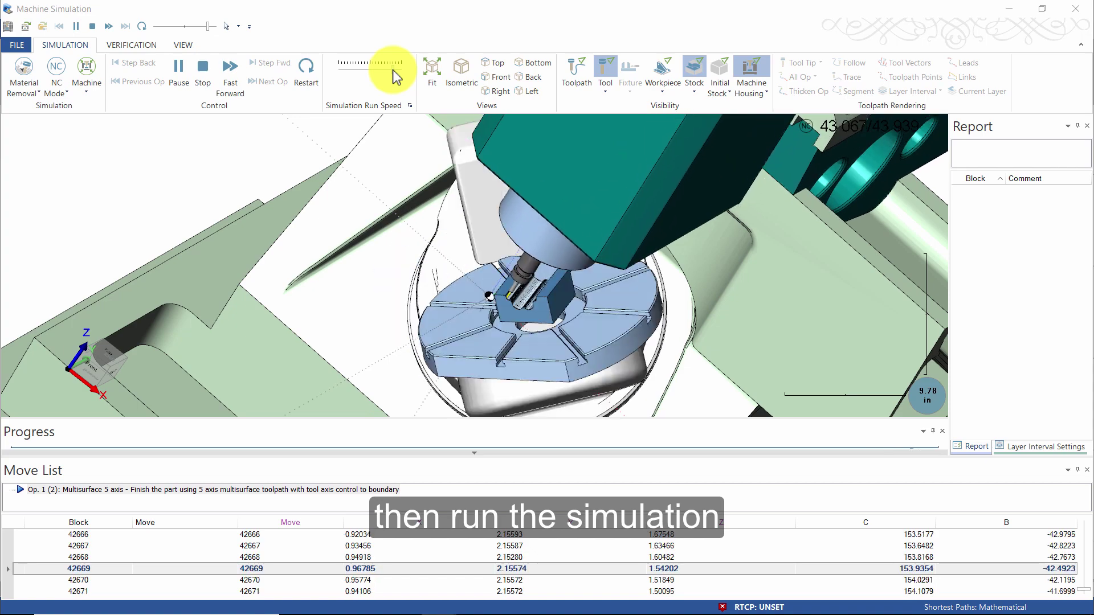
# Step: Close the Machine Simulation window to return to the main workspace
pyautogui.click(1071, 11)
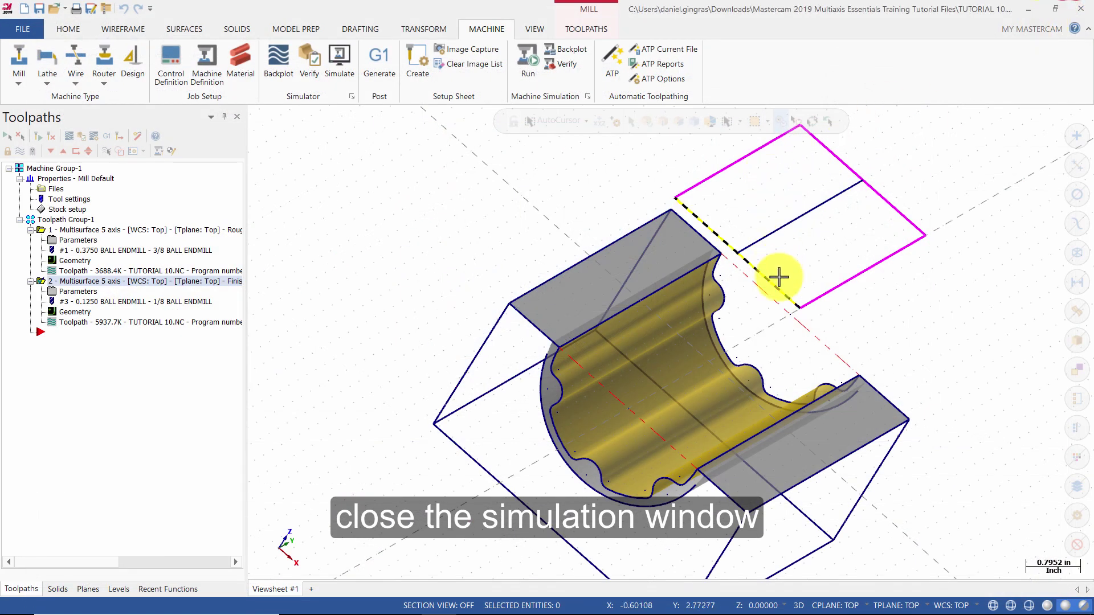